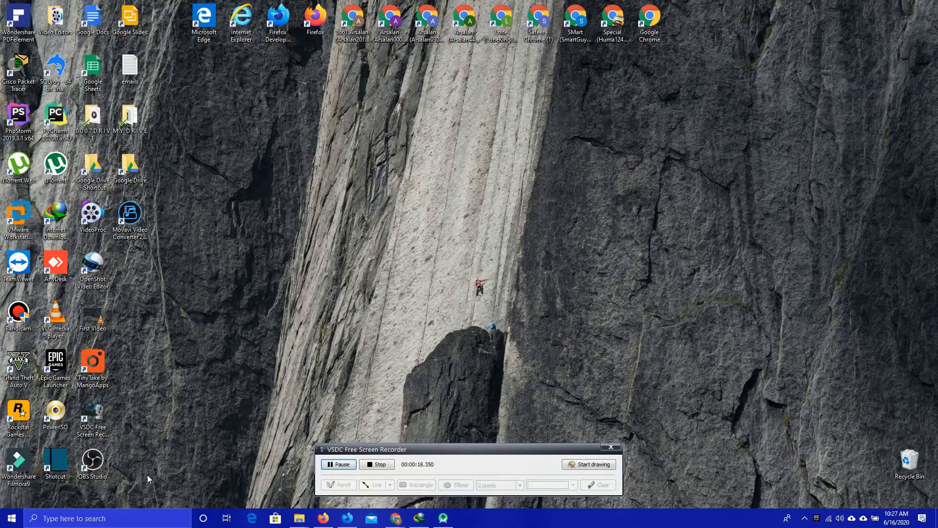
Step: Switch to Chrome, search Google for "android studio" and open the Android Studio download page
mouse_move(396, 518)
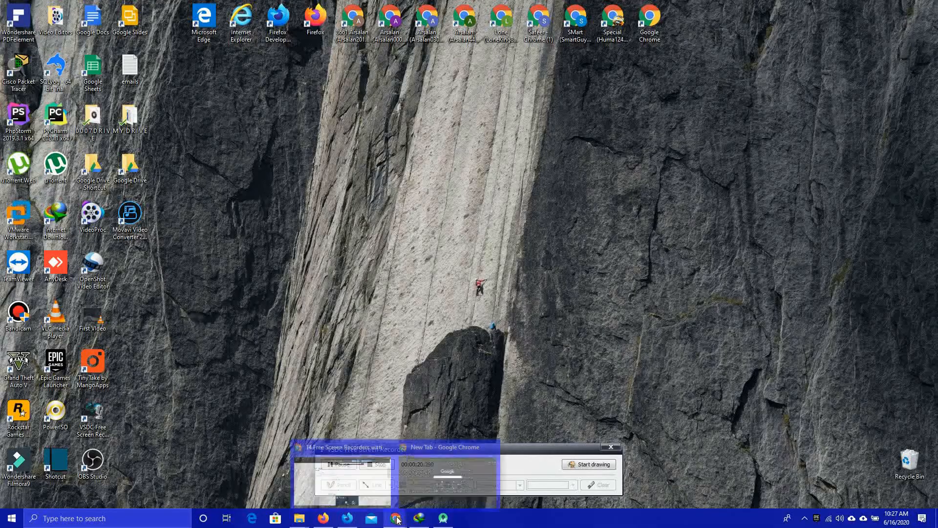
click(411, 482)
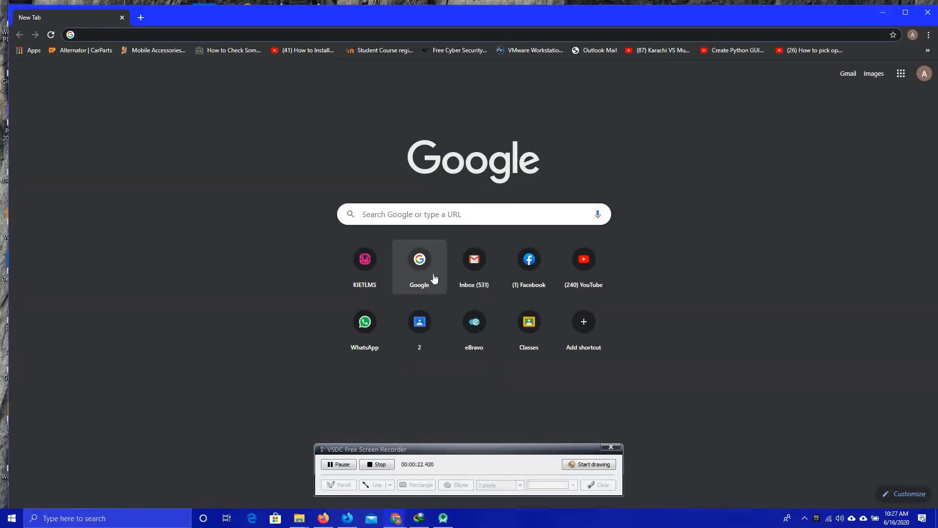
click(454, 220)
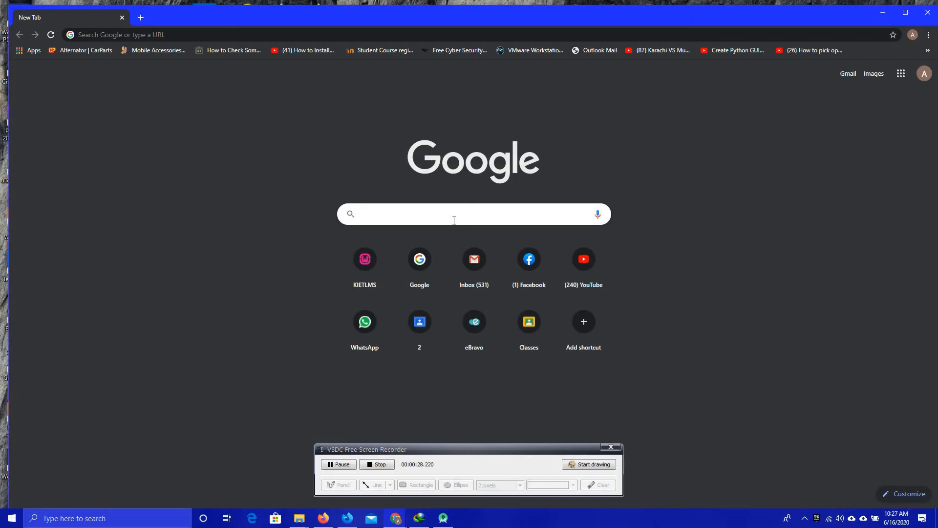
text(android studio)
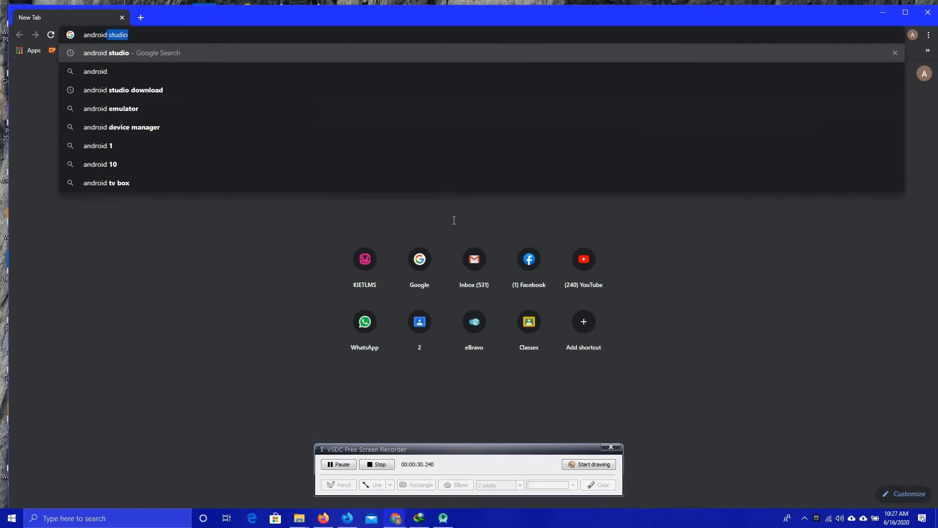
key(Return)
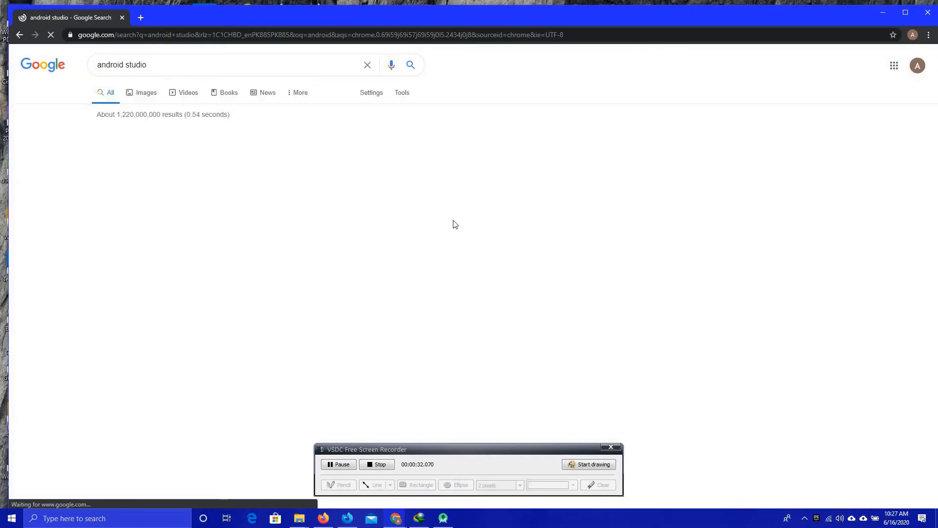
click(305, 148)
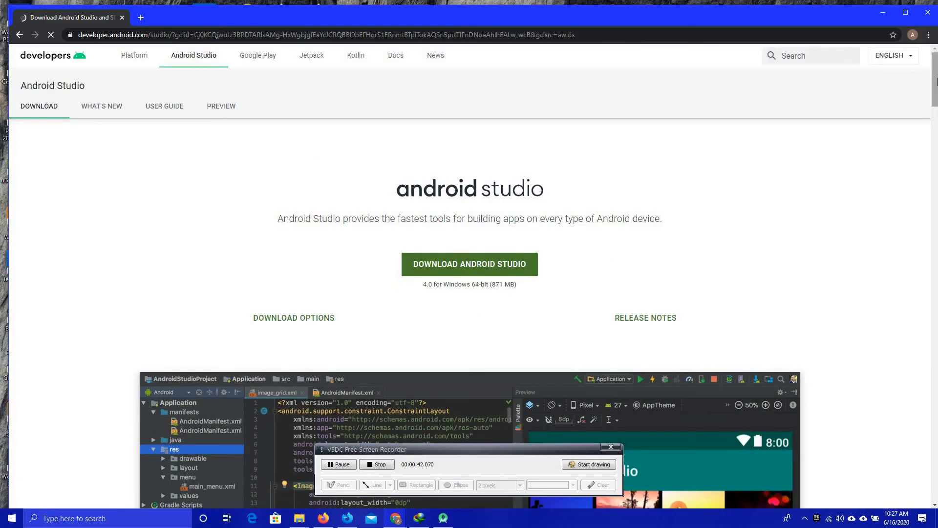
Step: Review the Android Studio download options listed for each platform and return to the main download offer
mouse_move(936, 83)
mouse_down()
mouse_move(935, 115)
mouse_move(932, 86)
mouse_up()
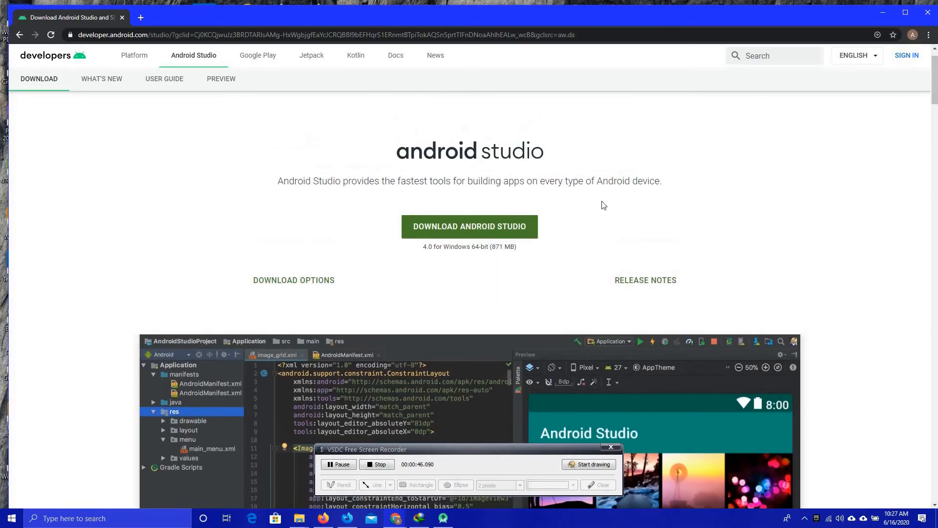
click(310, 281)
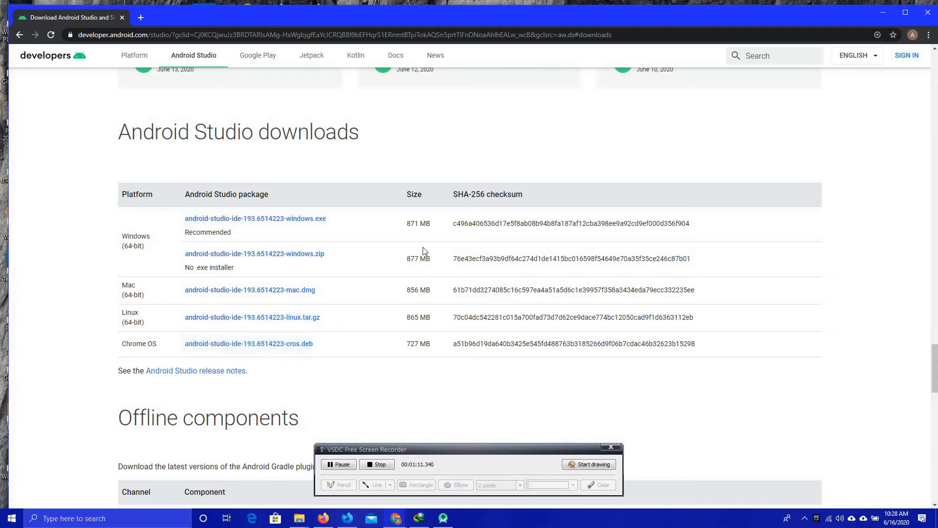
drag(934, 372, 935, 78)
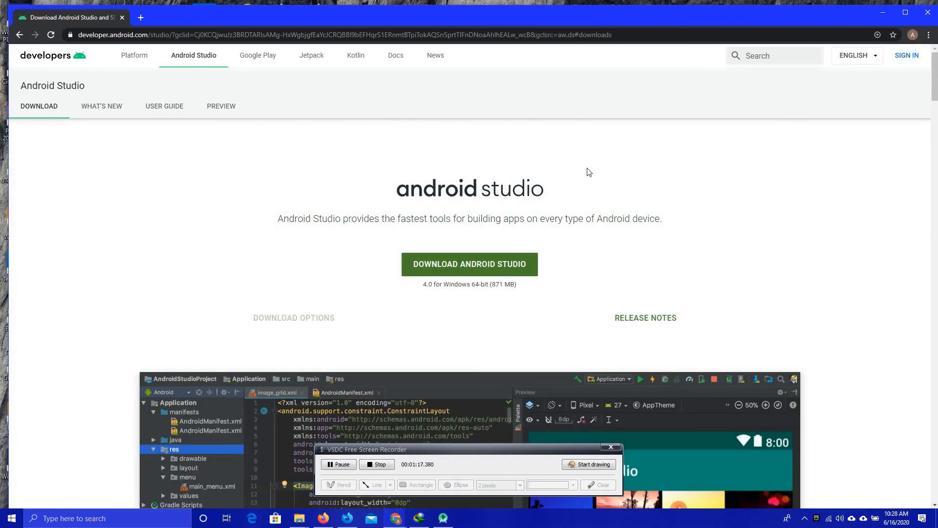
Step: Accept the terms, start saving the Android Studio Windows installer to the INSTALLERS folder on drive F, and cancel the download
click(510, 268)
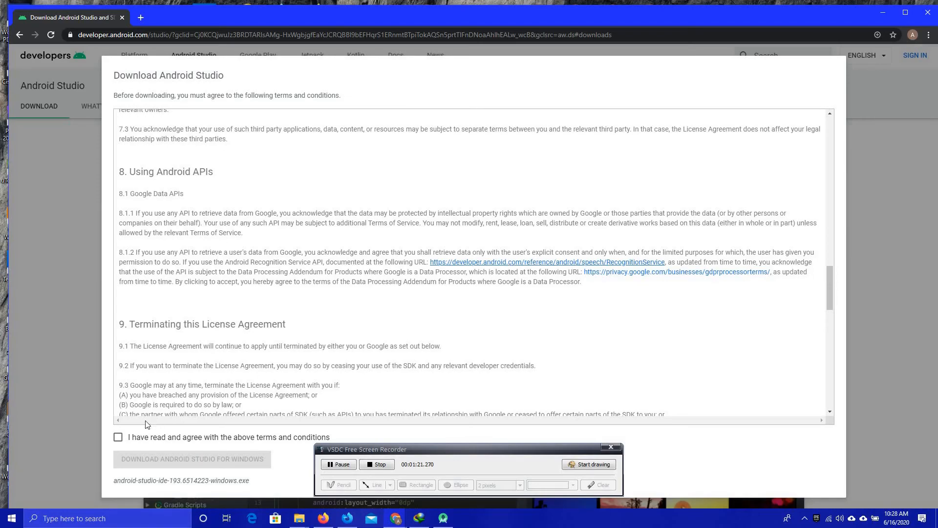
click(118, 438)
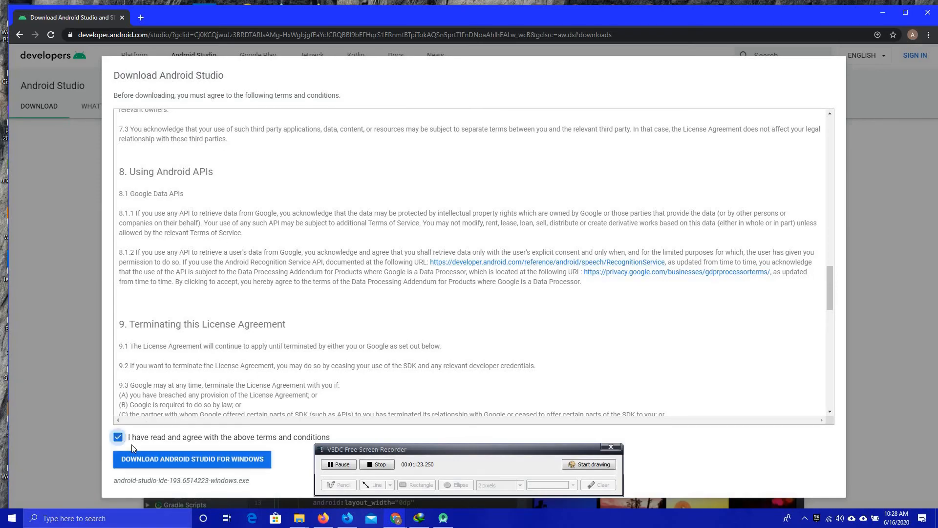
drag(431, 455, 711, 245)
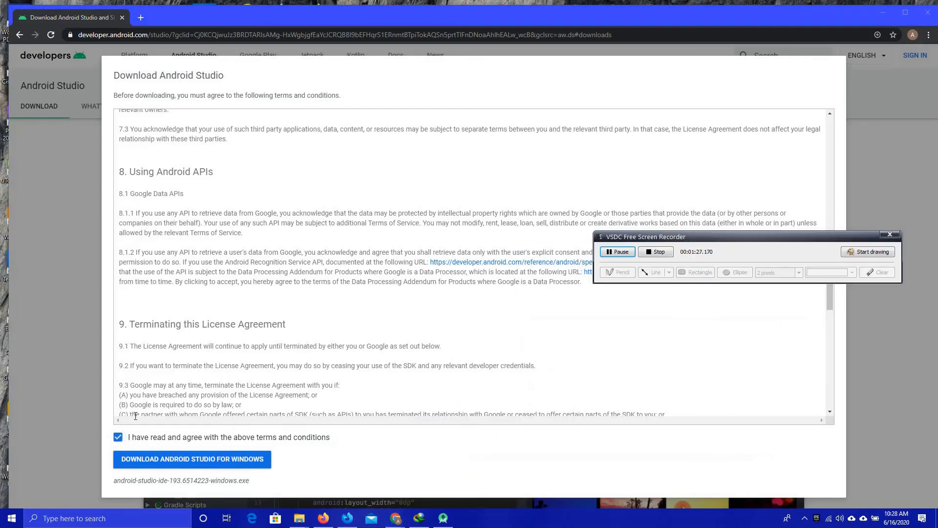
click(161, 469)
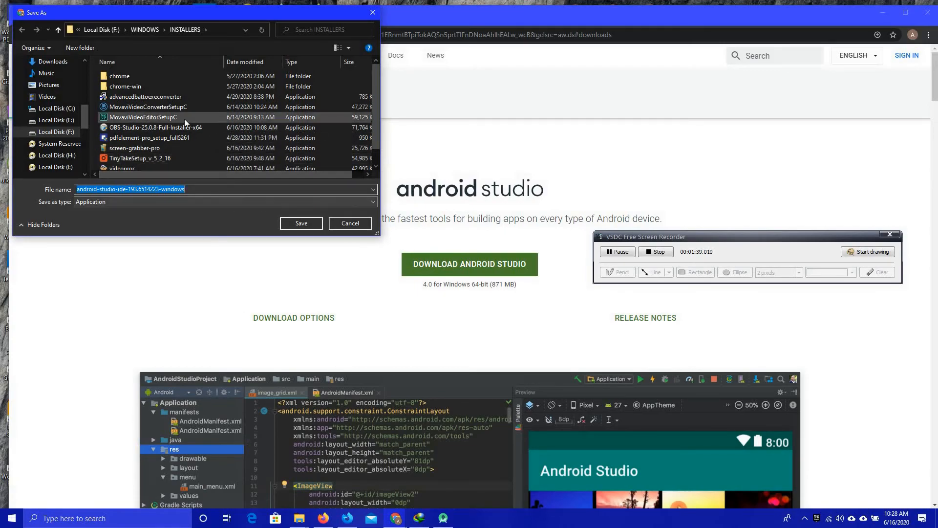
click(312, 223)
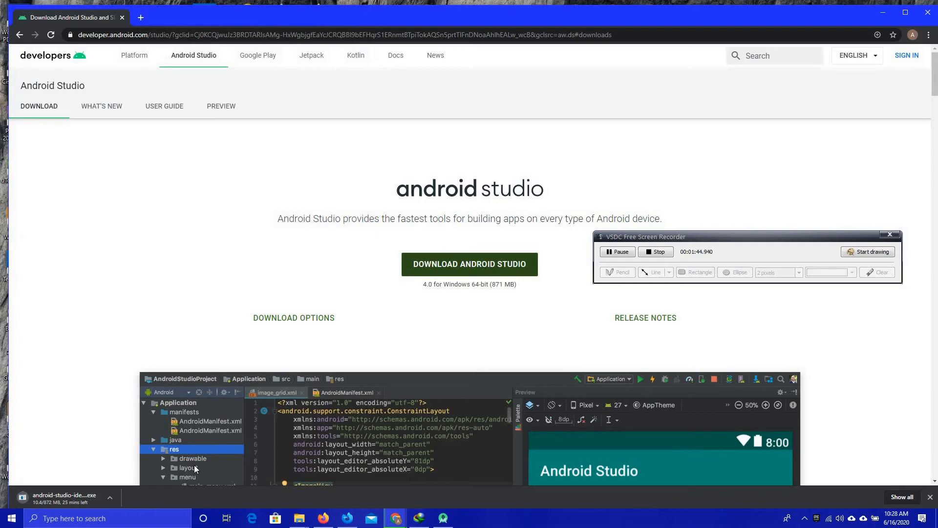
click(112, 501)
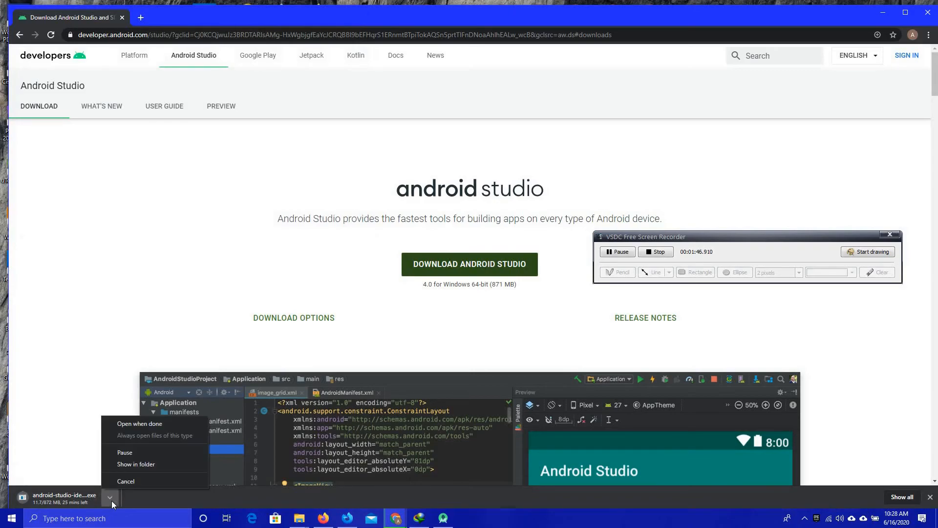
click(158, 479)
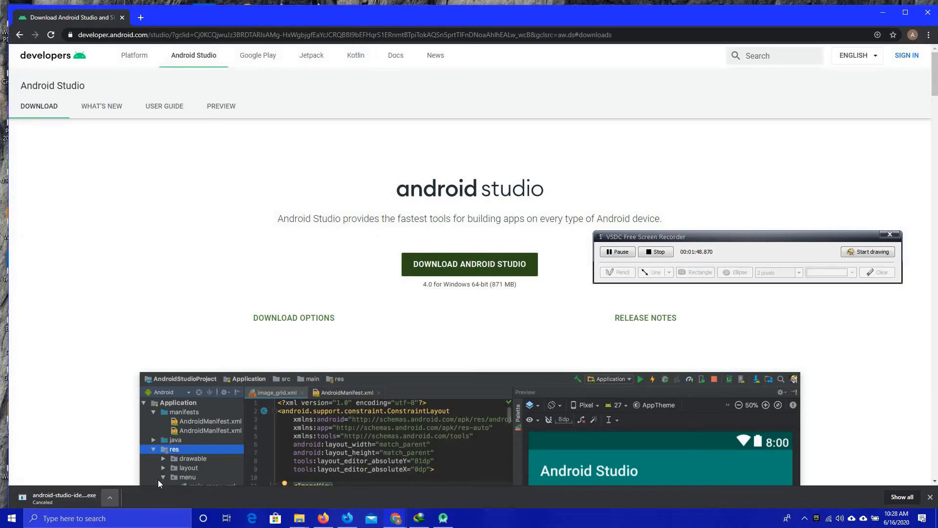
Step: Switch to File Explorer and launch the android-studio-ide-191.6010548-windows installer from the INSTALLERS folder on drive I
click(300, 519)
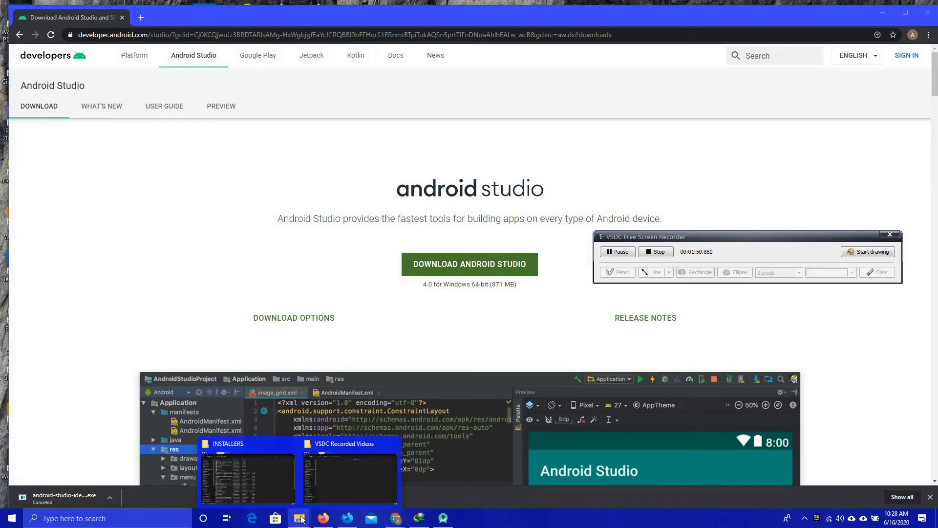
click(275, 492)
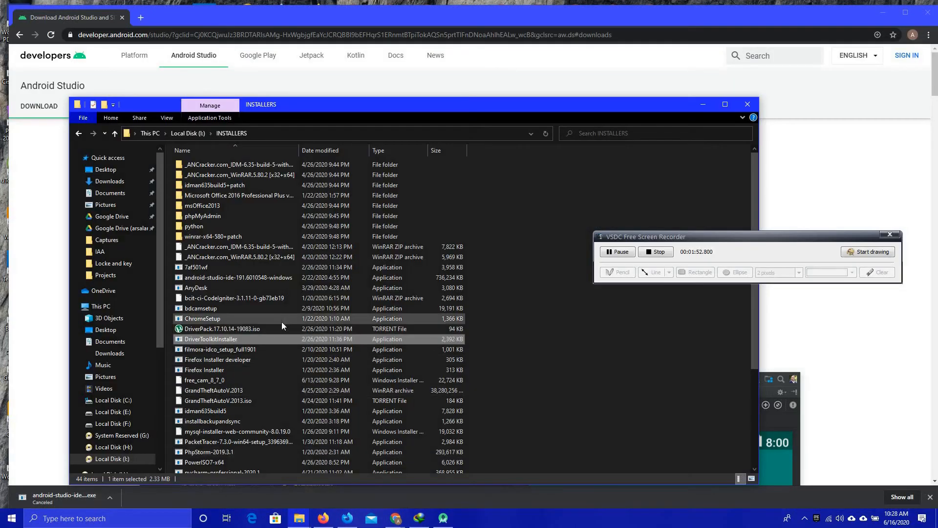
click(348, 277)
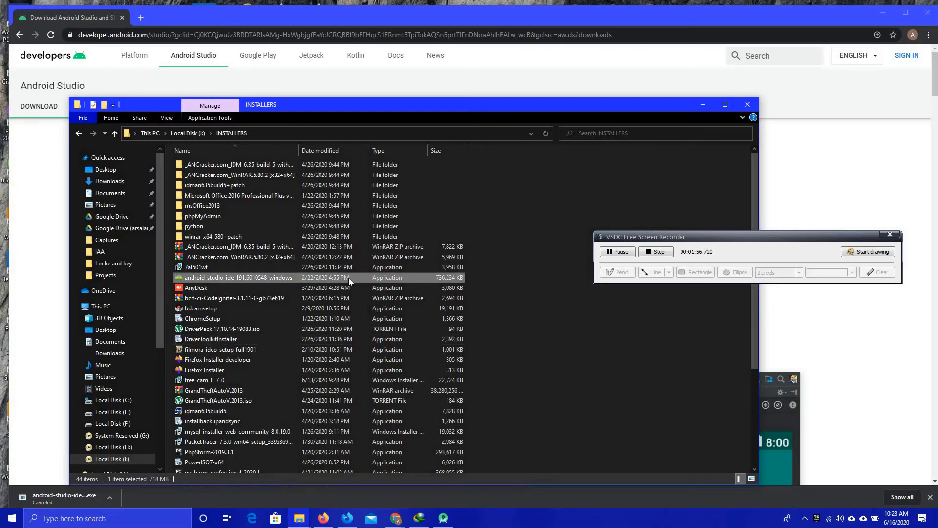
right_click(348, 278)
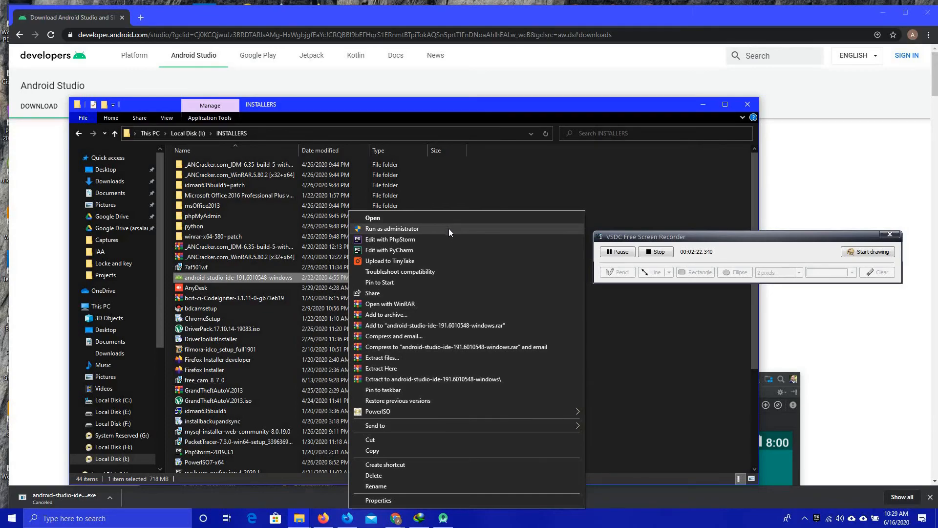
click(420, 217)
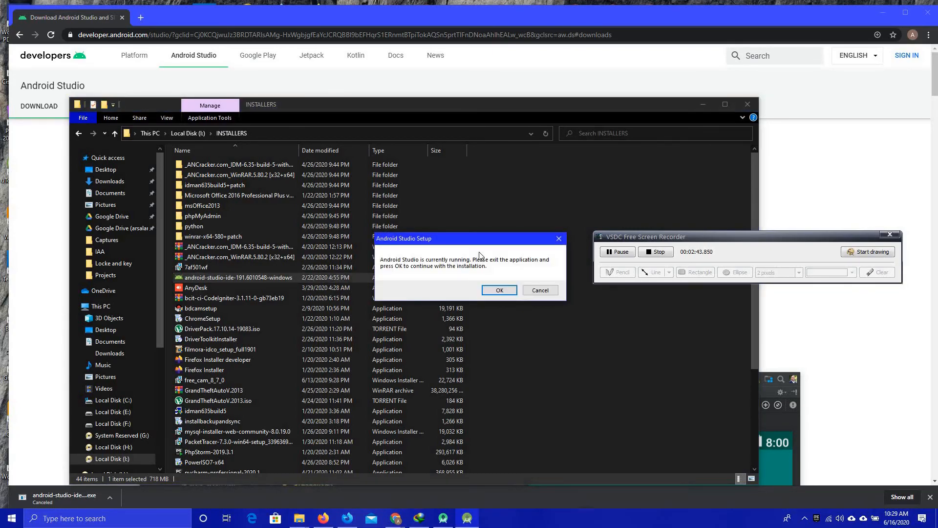
Step: Try to continue the Android Studio setup, and cancel the installation
click(509, 292)
click(508, 292)
click(525, 291)
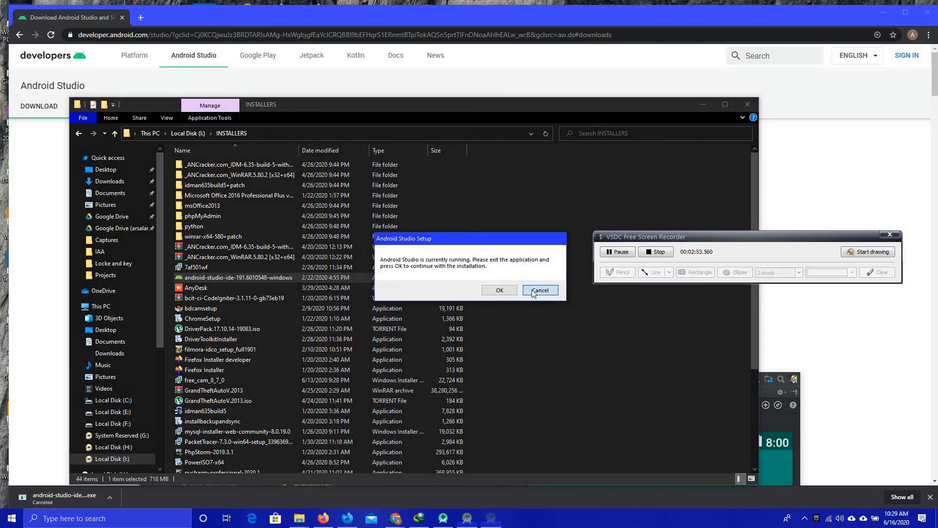
click(541, 287)
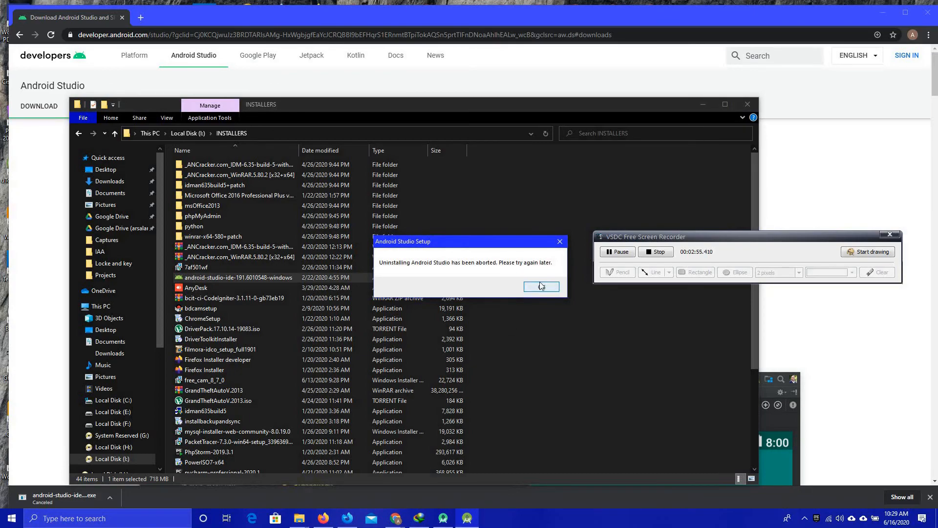
Step: Switch to Android Studio and start creating a new project
click(444, 518)
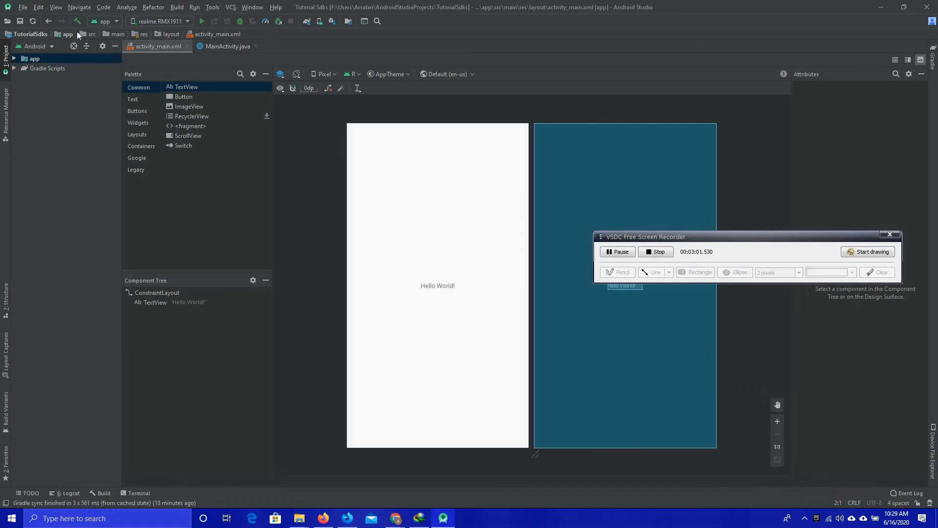
click(23, 7)
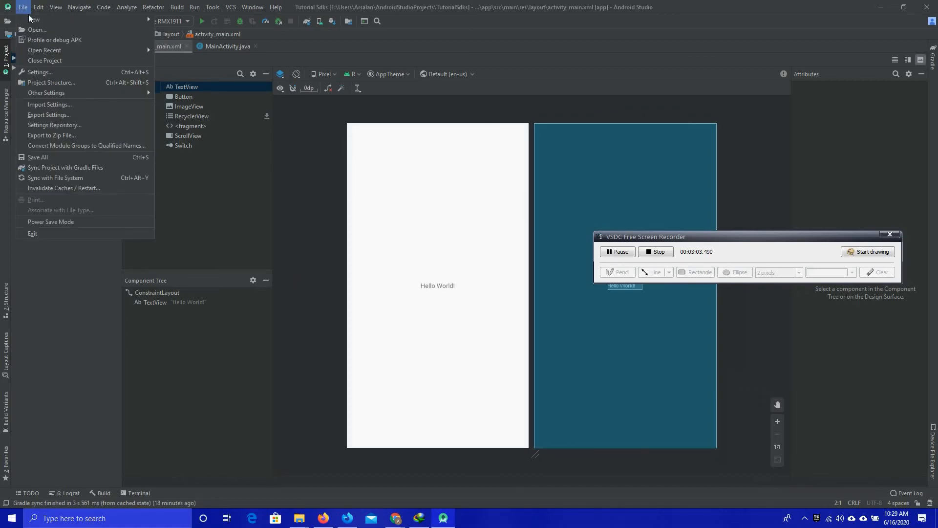
mouse_move(33, 21)
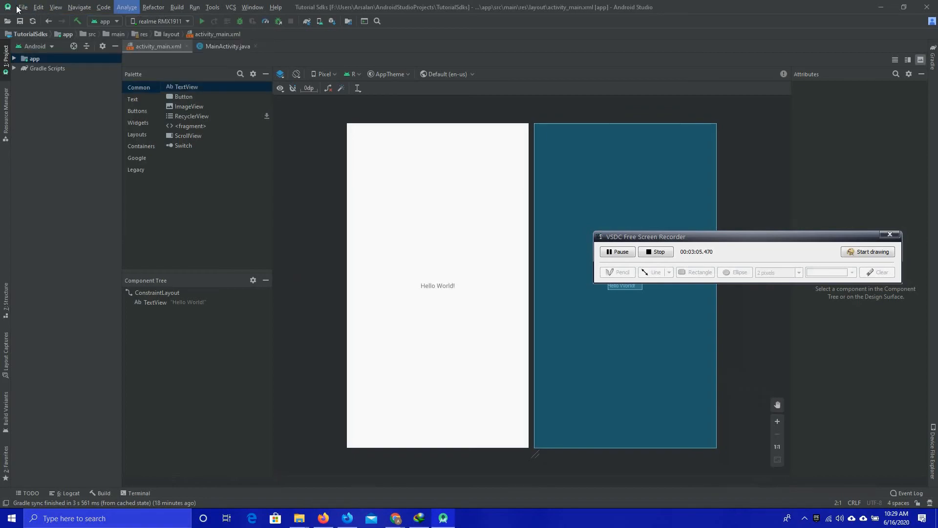
click(22, 7)
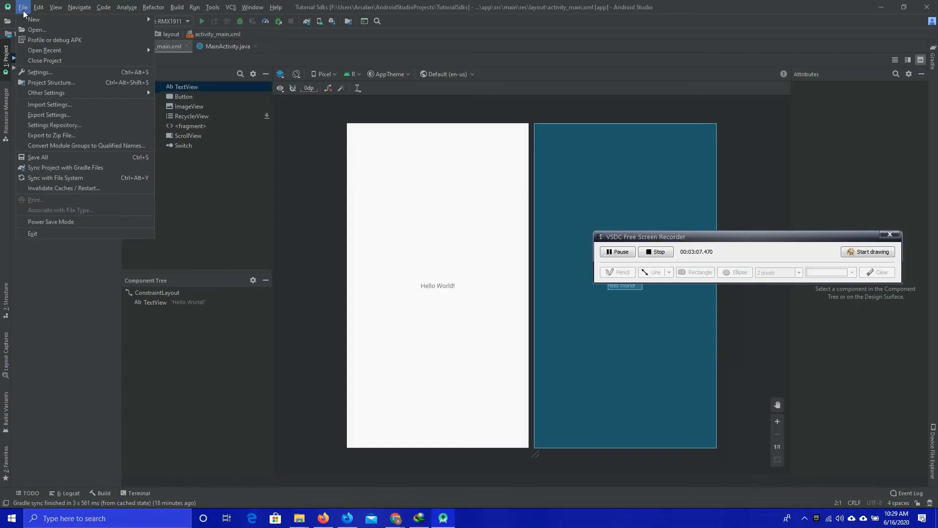
mouse_move(30, 19)
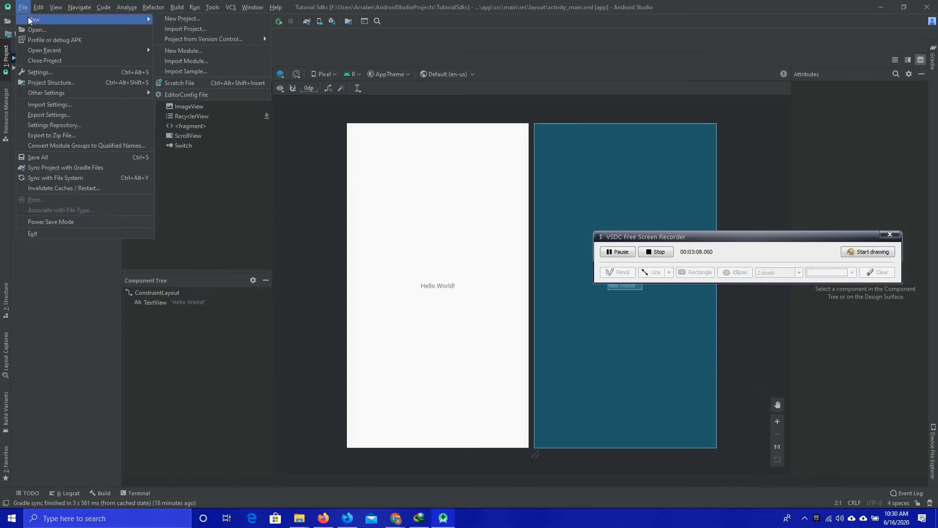
click(170, 21)
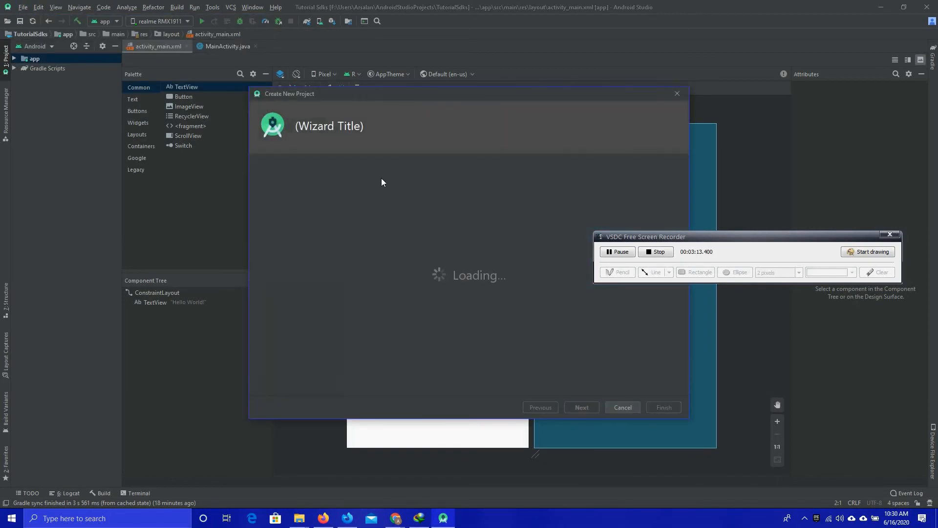
drag(707, 238, 717, 489)
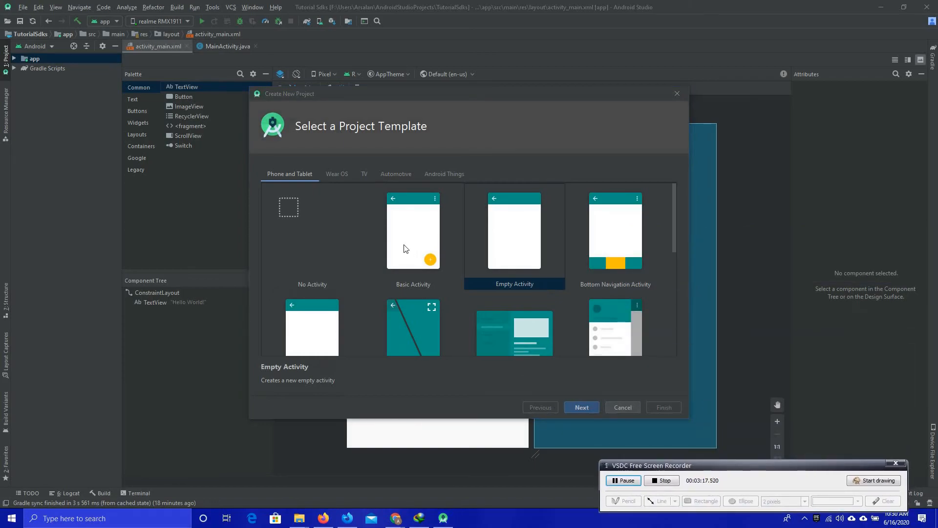
Step: Choose the Empty Activity template for phone and tablet and proceed to the project configuration
mouse_move(674, 213)
mouse_down()
mouse_move(676, 326)
mouse_move(659, 204)
mouse_up()
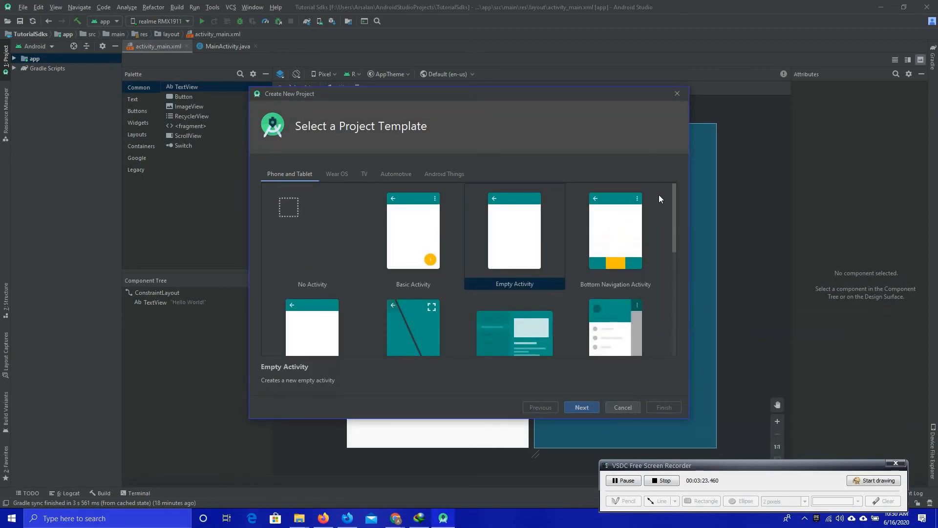
click(511, 235)
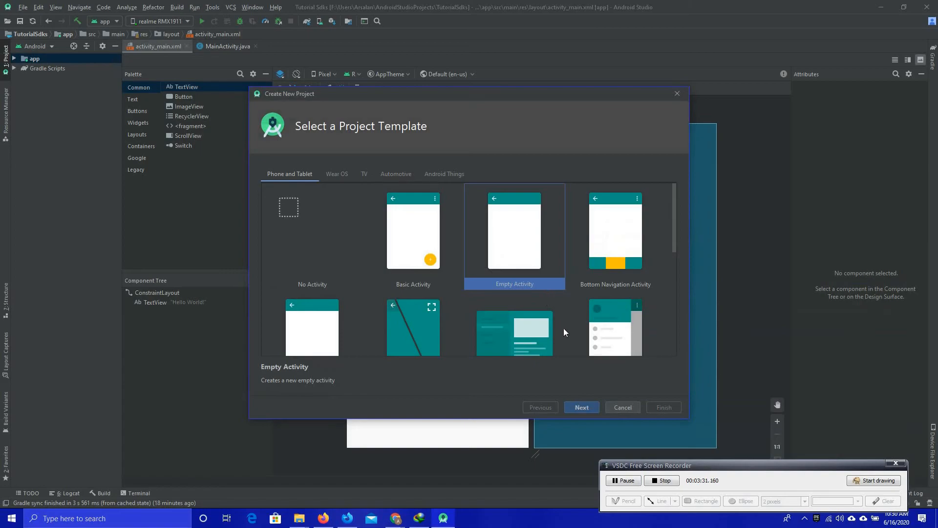
click(587, 407)
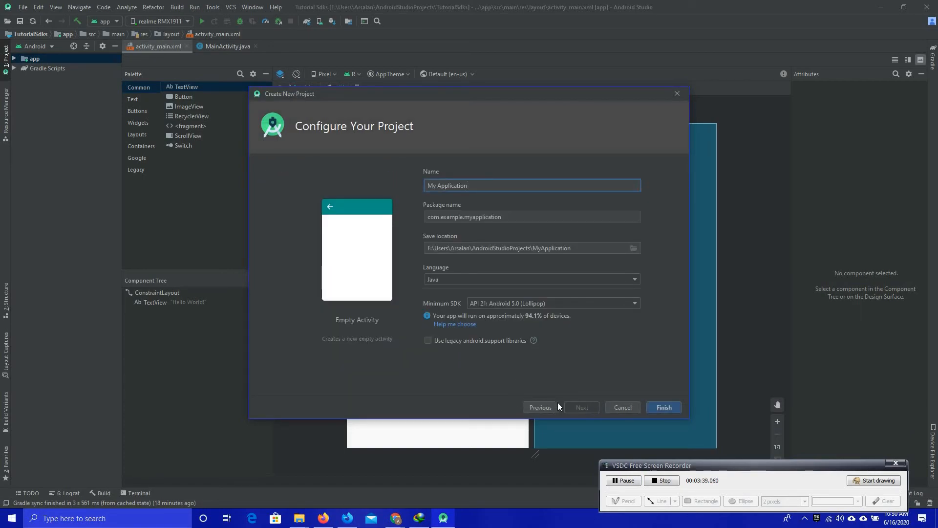
Step: Go back to the project templates and look through the Wear OS, TV, Automotive, Android Things, and Phone and Tablet categories
click(544, 406)
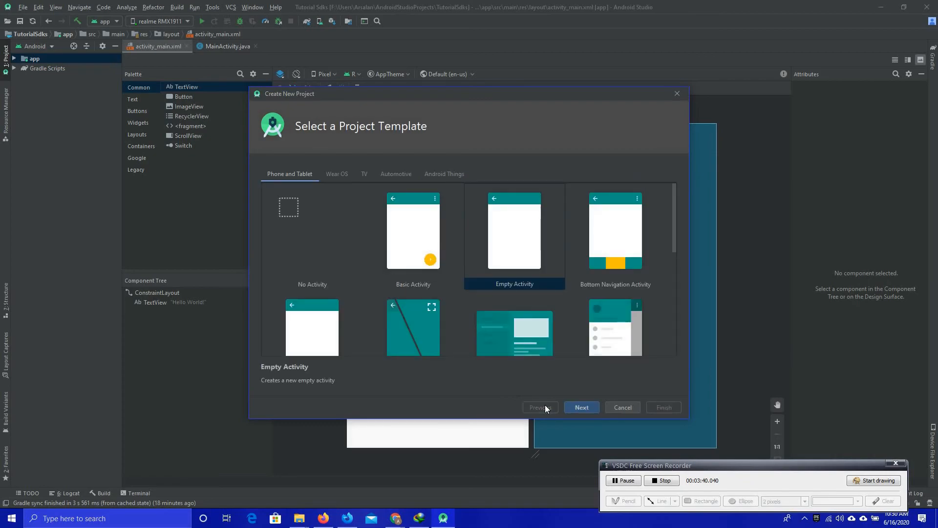
click(331, 174)
click(364, 174)
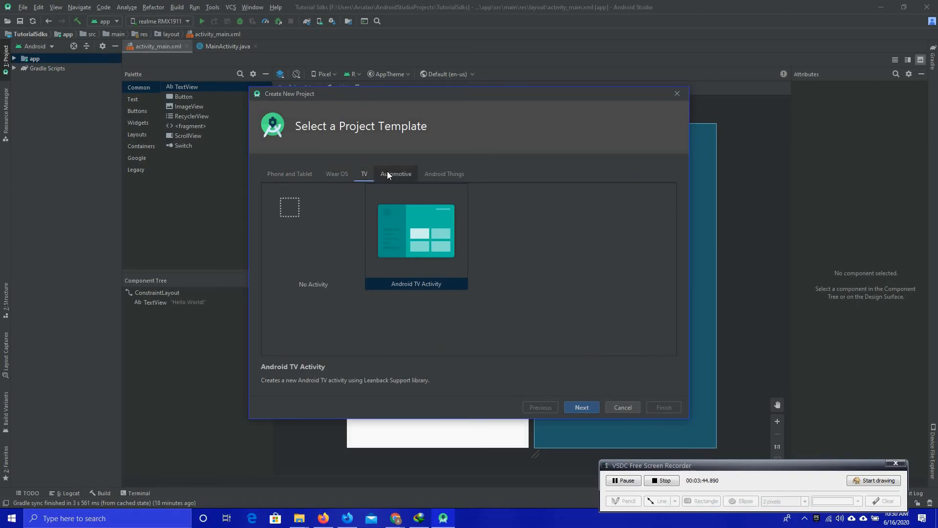
click(388, 174)
click(446, 175)
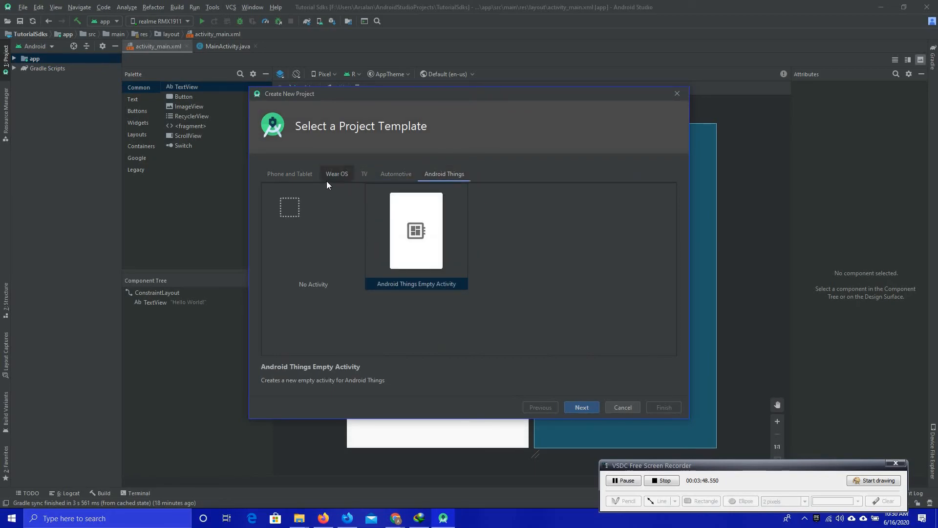
click(299, 178)
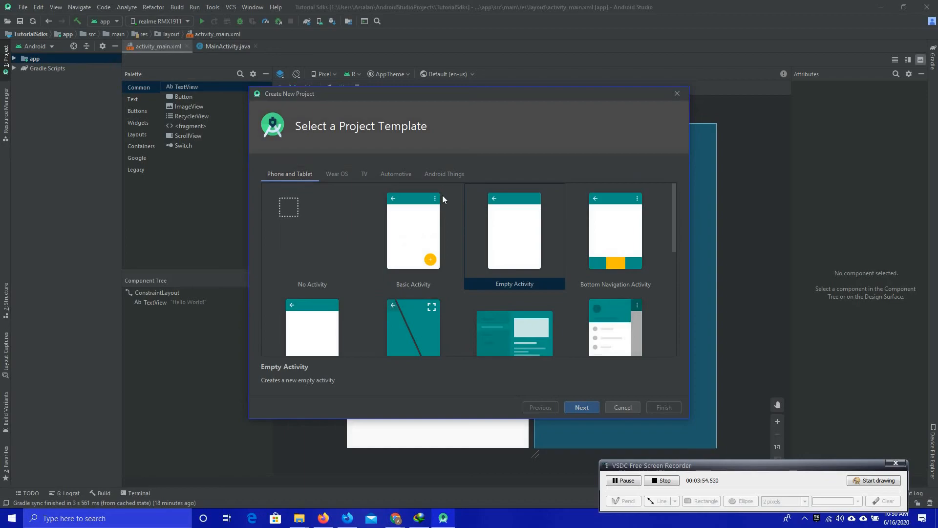
Step: Proceed with the Empty Activity template and name the project Tutorial, keeping the suggested package name and save location
click(523, 245)
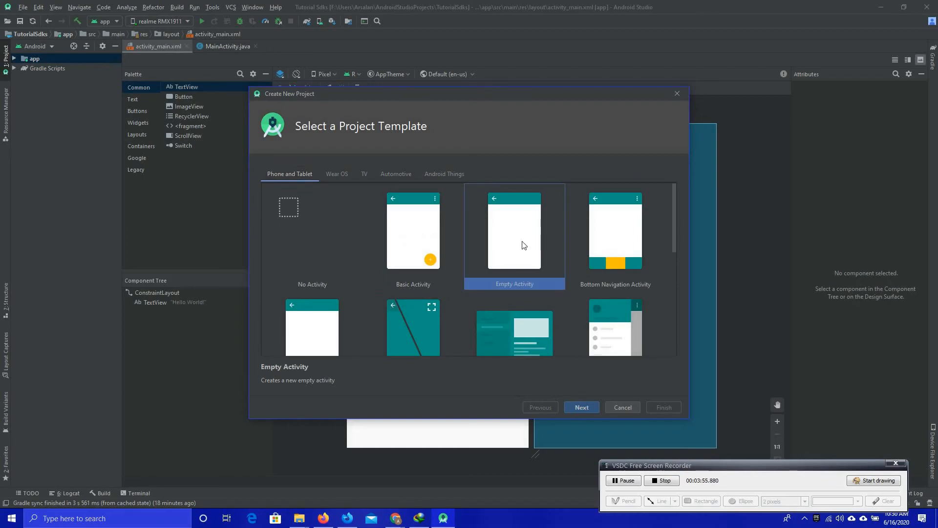
click(589, 407)
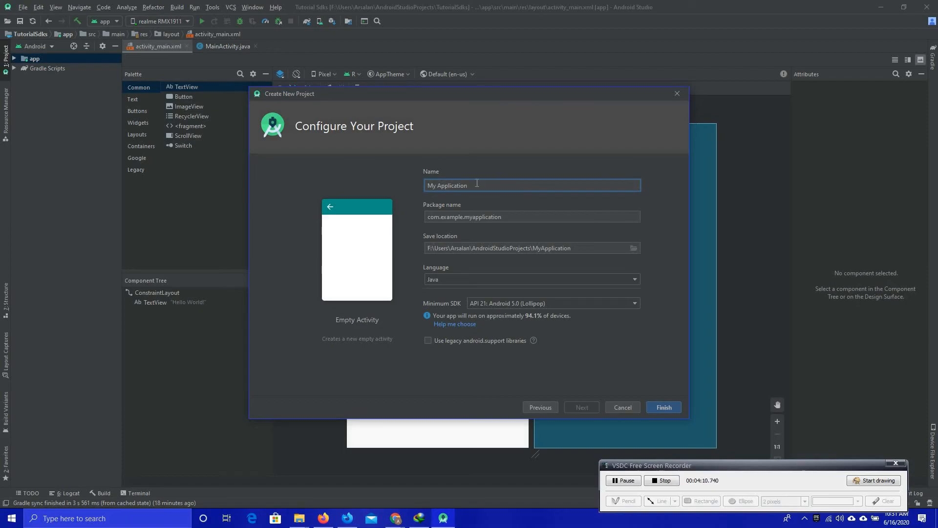
key(ctrl+a)
key(BackSpace)
text(Tutoria)
click(488, 220)
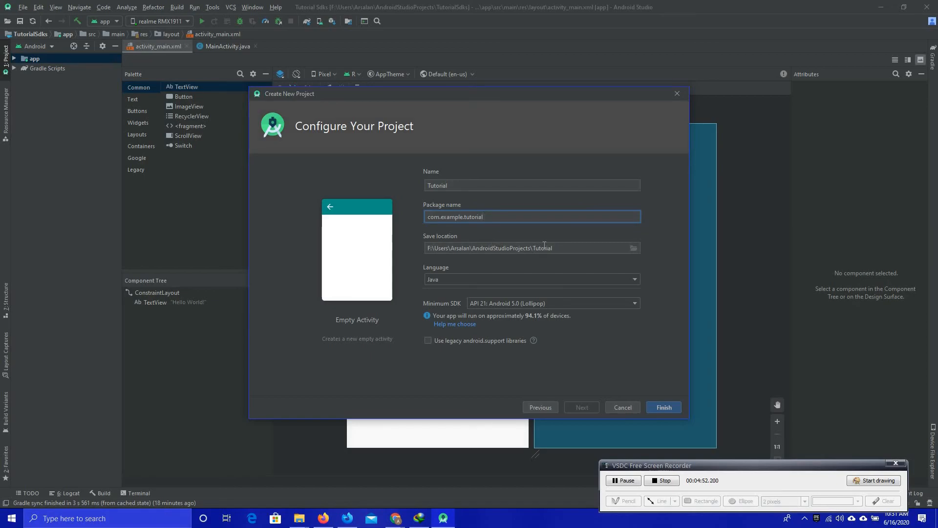
click(565, 248)
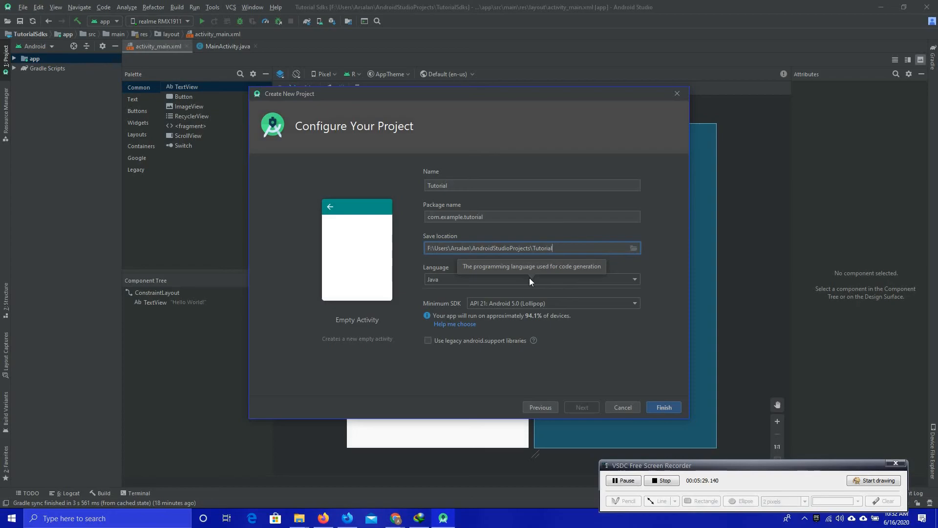
Step: Choose Java as the project language and API 21: Android 5.0 (Lollipop) as the minimum SDK
click(501, 281)
click(460, 299)
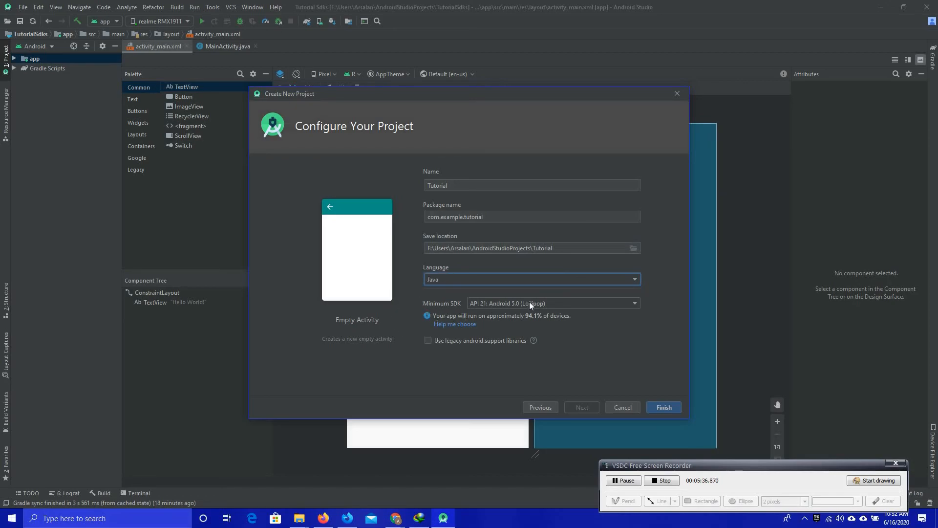
click(567, 303)
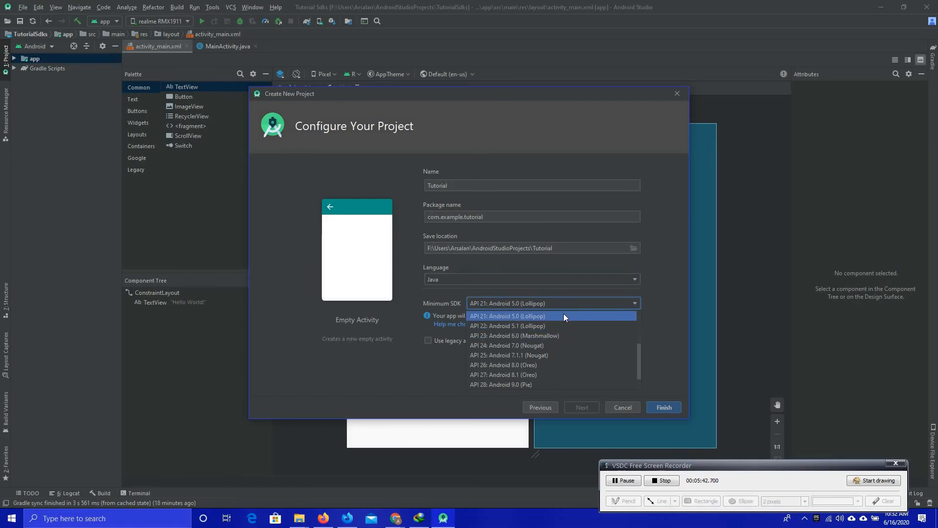
click(564, 315)
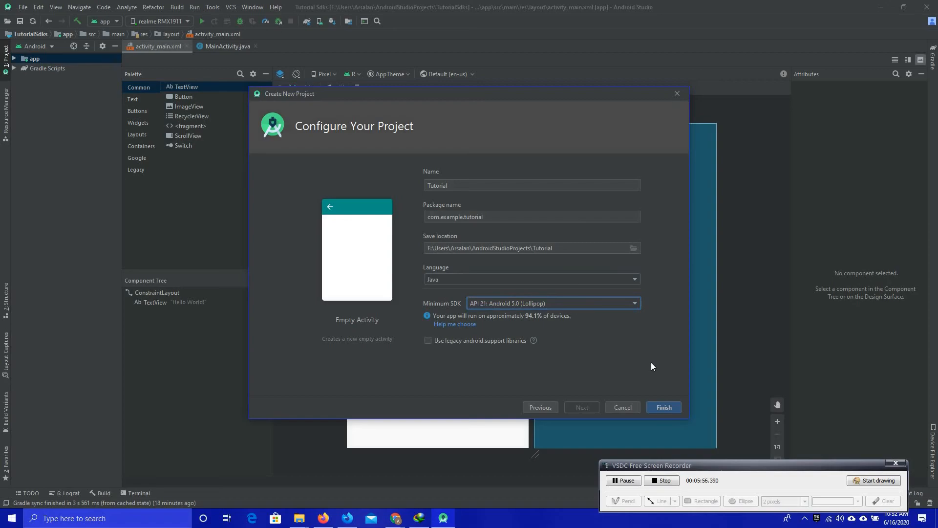
click(636, 304)
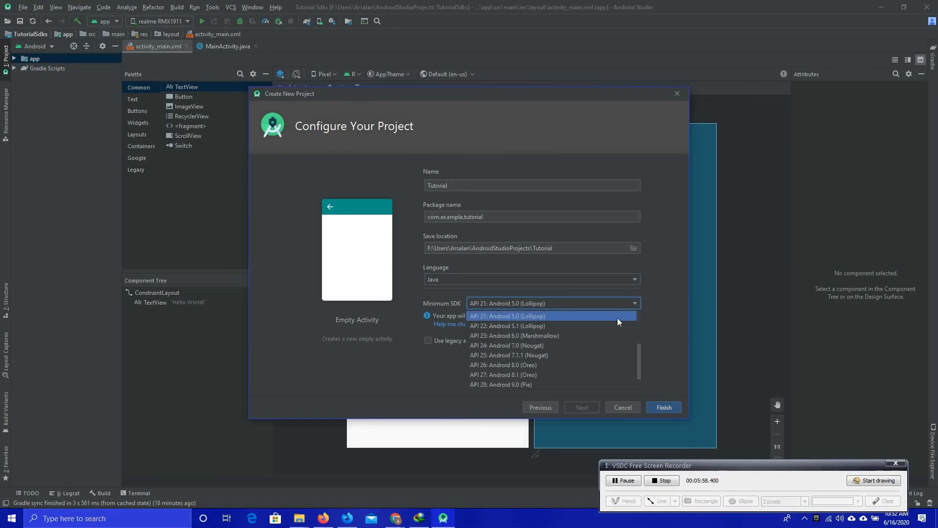
click(594, 319)
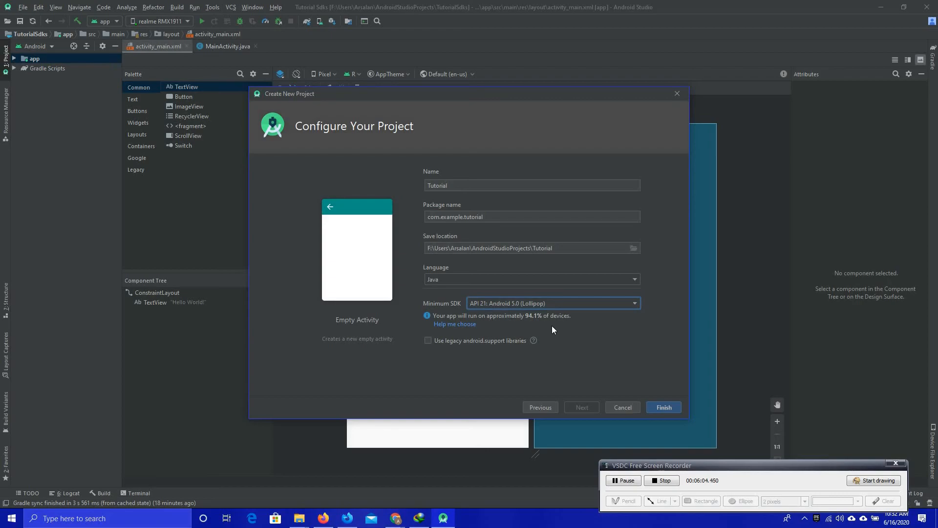
Step: Try API 16: Android 4.1 (Jelly Bean) and API 28: Android 9.0 (Pie) as the minimum SDK
click(564, 305)
scroll(634, 336, up, 2)
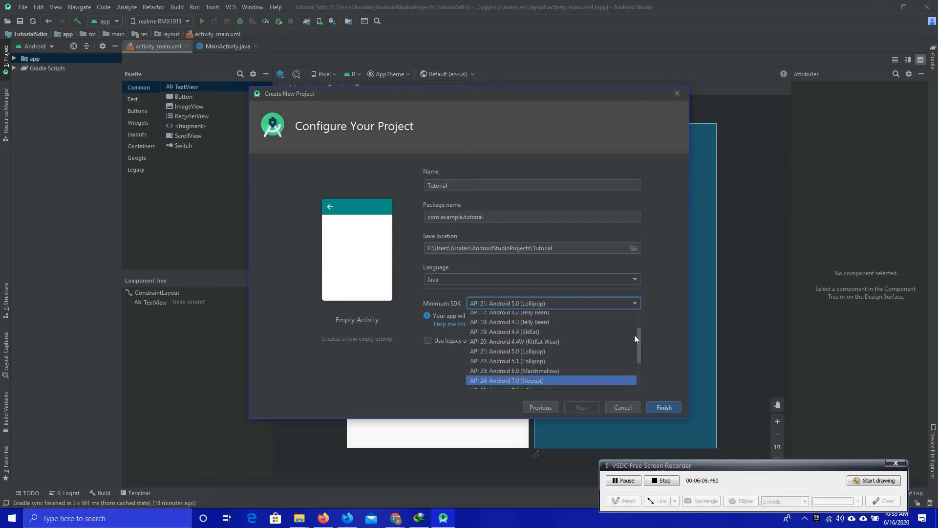
click(545, 320)
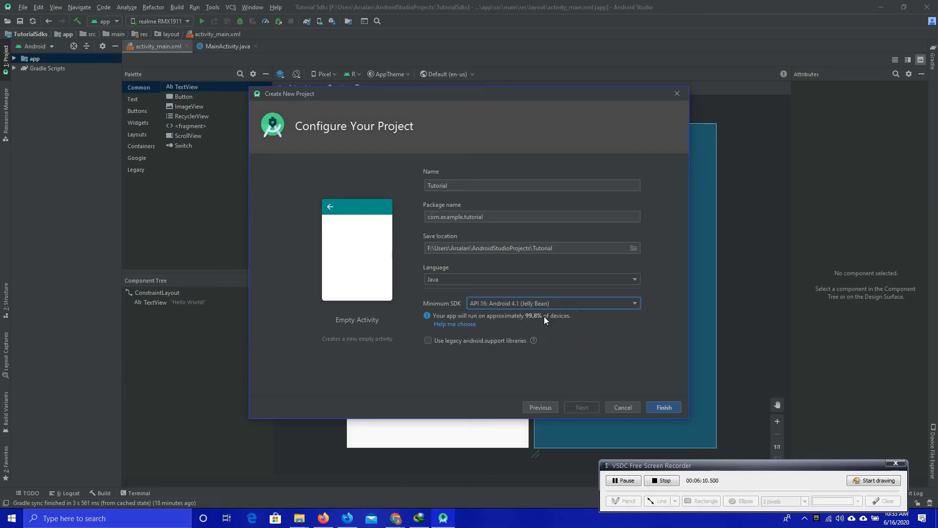
key(ctrl)
click(589, 306)
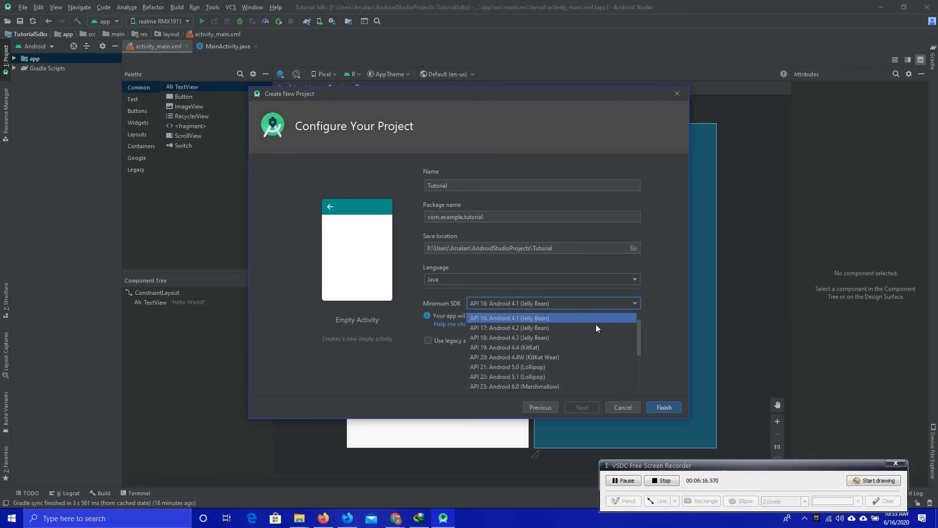
drag(638, 335, 641, 363)
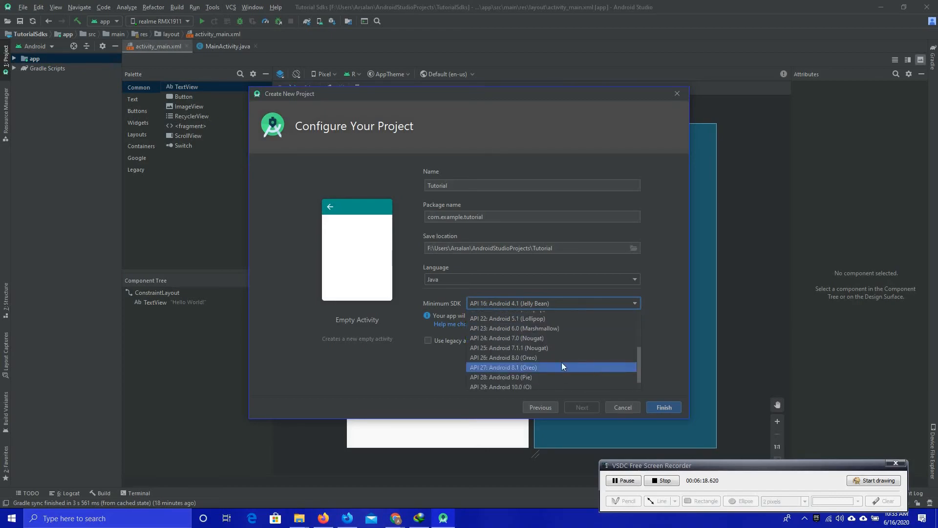
click(544, 380)
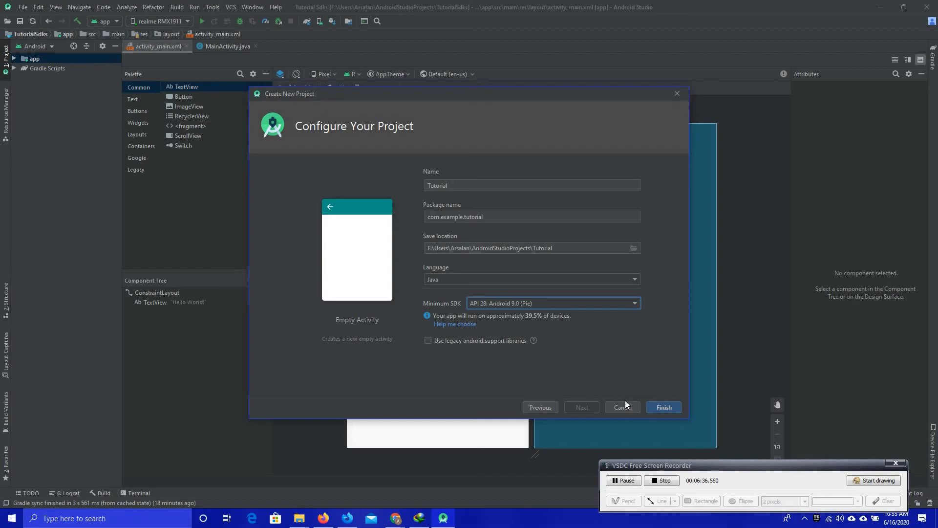
Step: Set the minimum SDK to API 21: Android 5.0 (Lollipop) and create the project
click(579, 303)
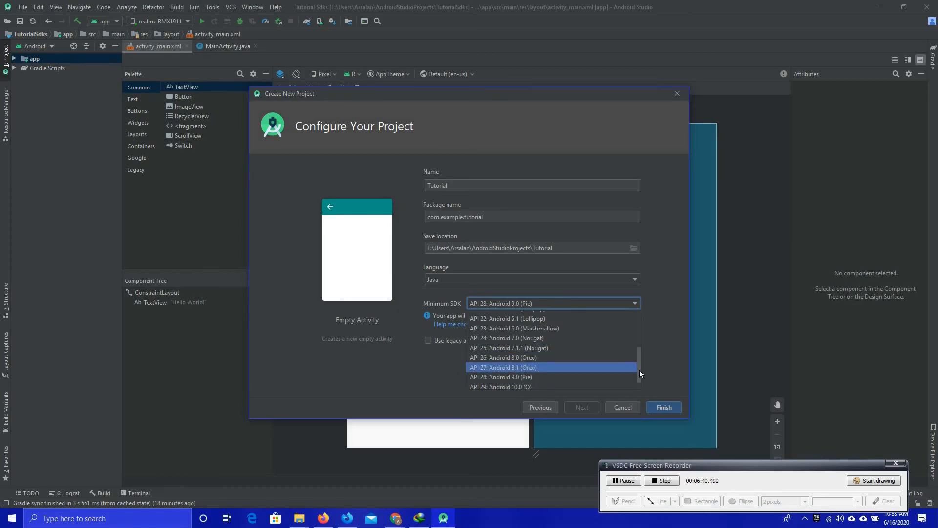
drag(641, 368, 632, 347)
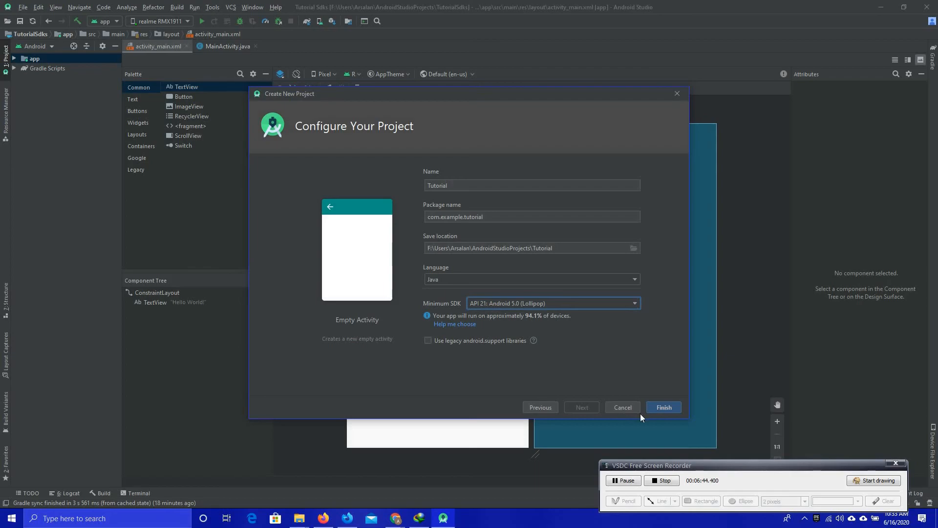
click(662, 409)
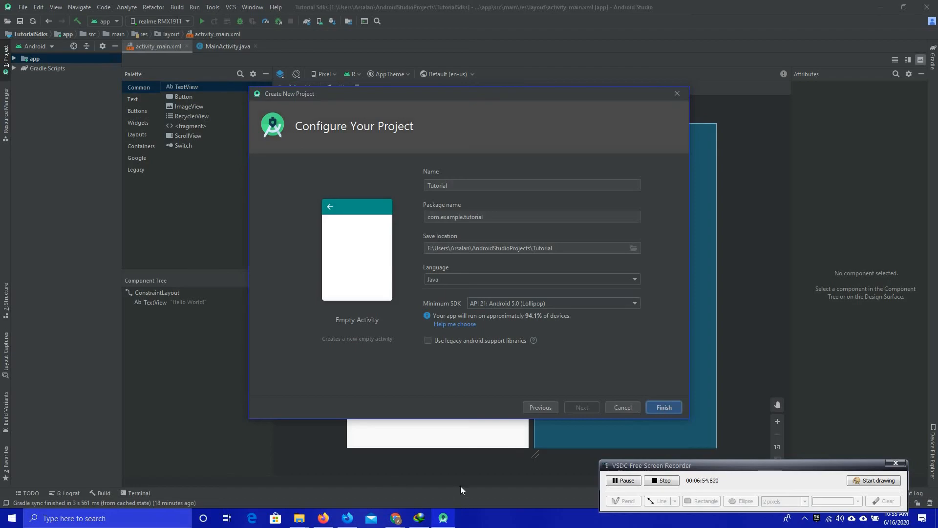
mouse_move(443, 518)
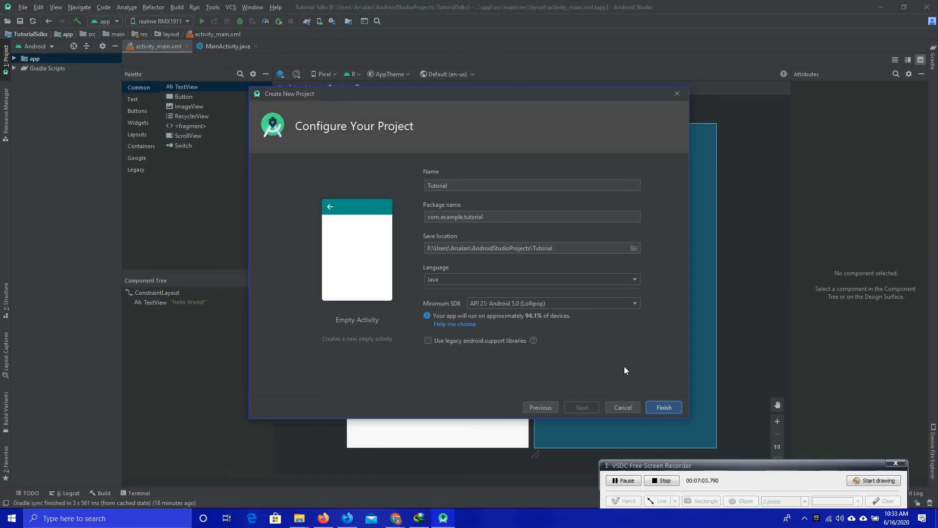
click(667, 407)
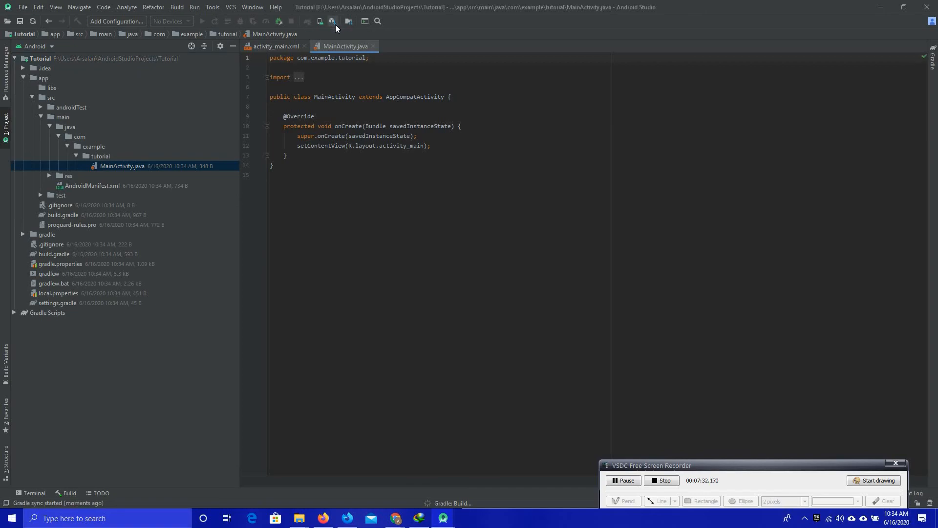
Step: Open the SDK Manager, review the available Android SDK platforms, and turn on the display of package details
key(ctrl)
key(ctrl)
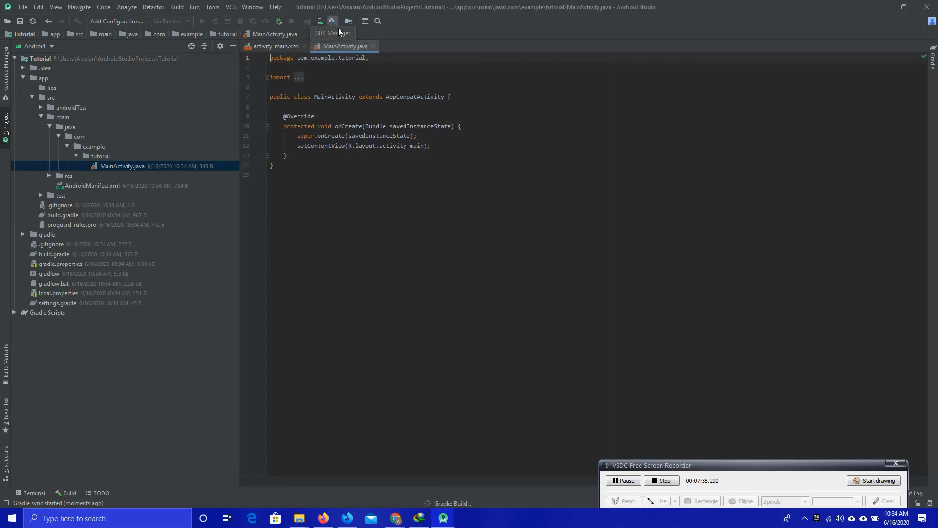
click(333, 23)
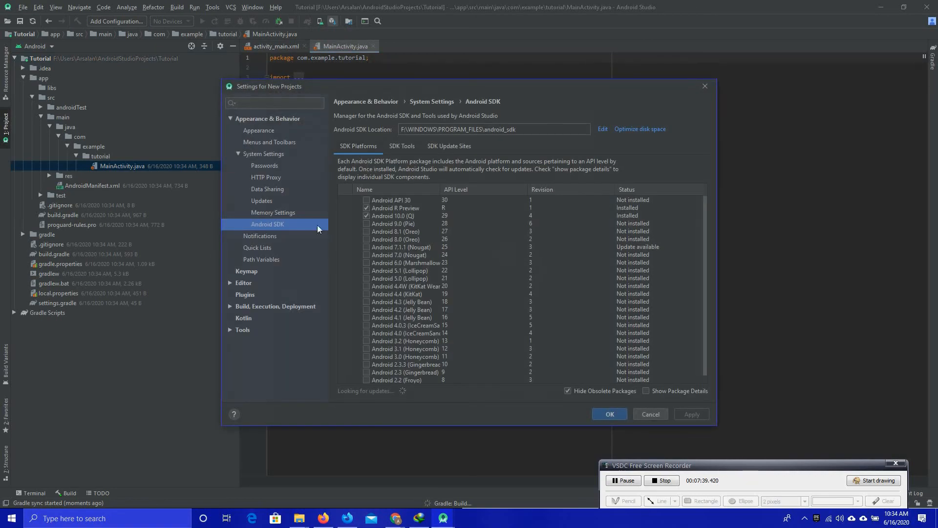
click(252, 157)
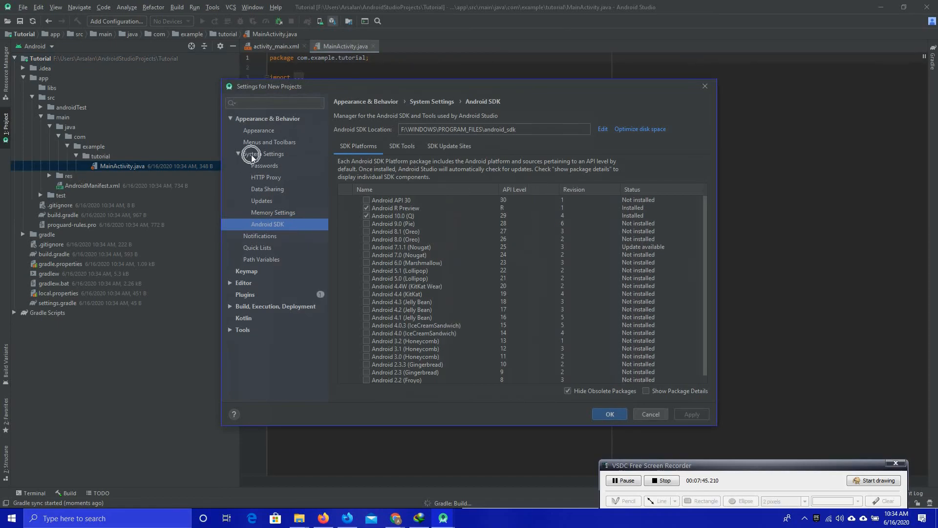
click(277, 229)
click(376, 215)
scroll(704, 230, down, 1)
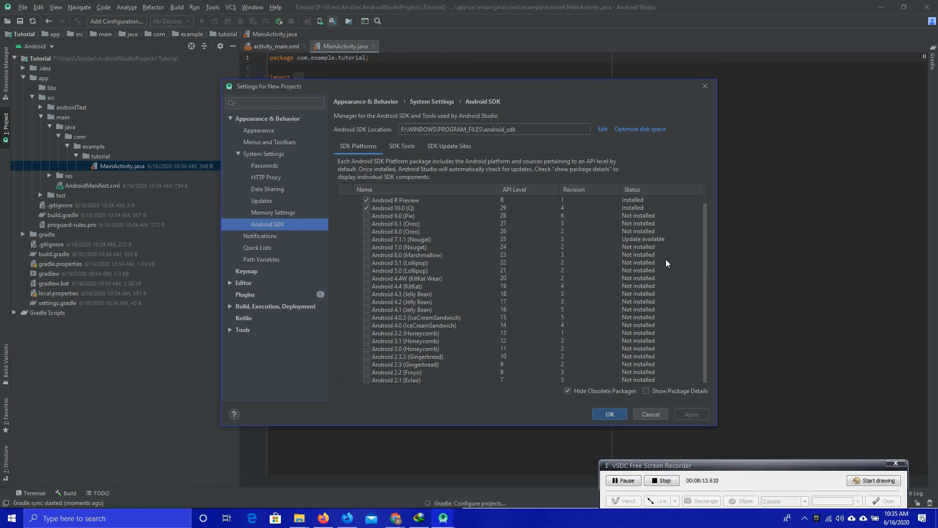
drag(705, 255, 704, 216)
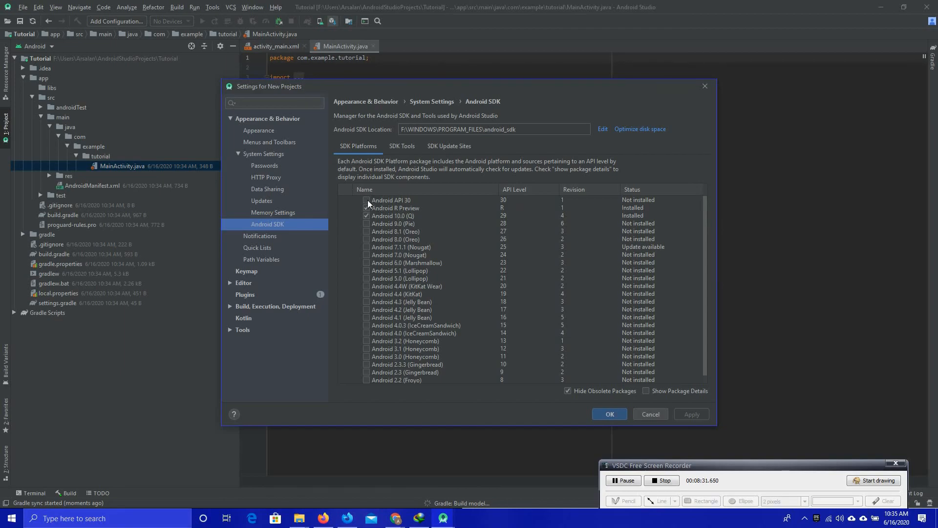
click(646, 391)
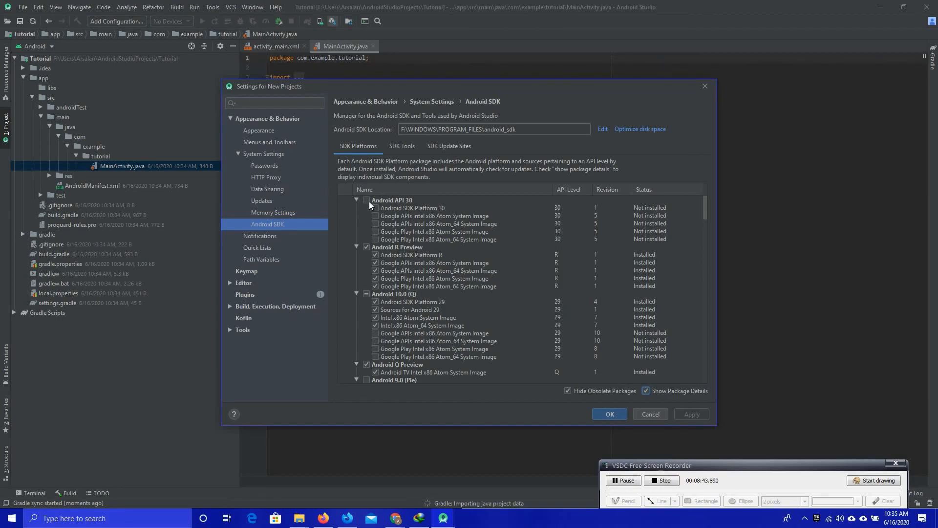
Step: Mark all Android API 30 packages for installation, including Android SDK Platform 30 and its system images
click(367, 200)
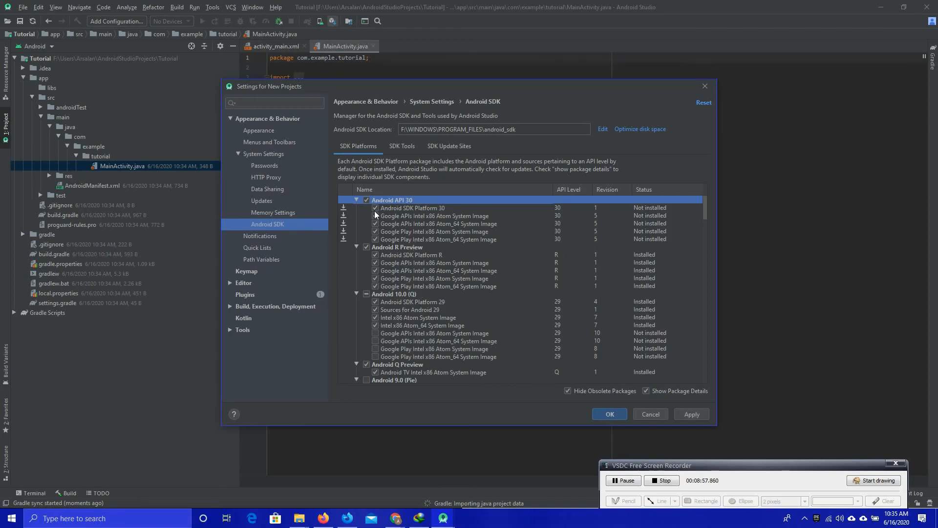
click(367, 200)
click(375, 209)
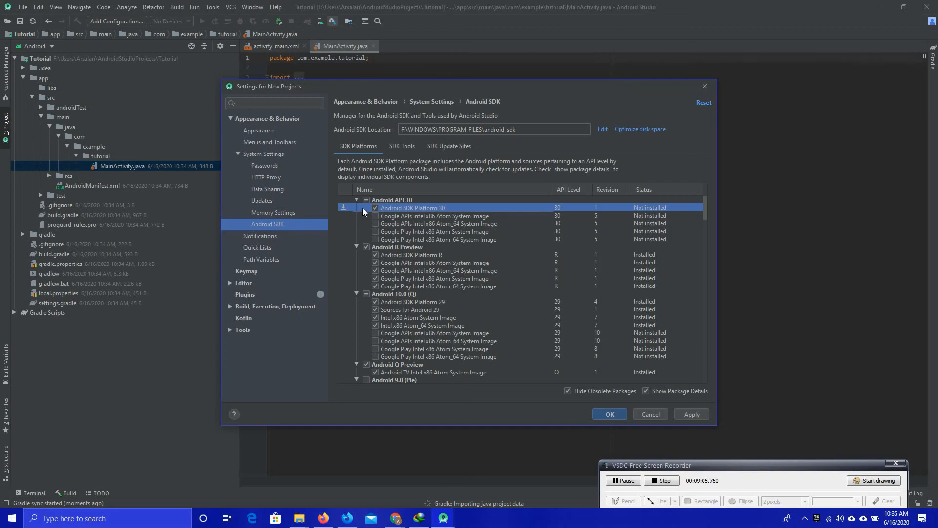
click(374, 208)
click(375, 209)
click(367, 202)
click(367, 201)
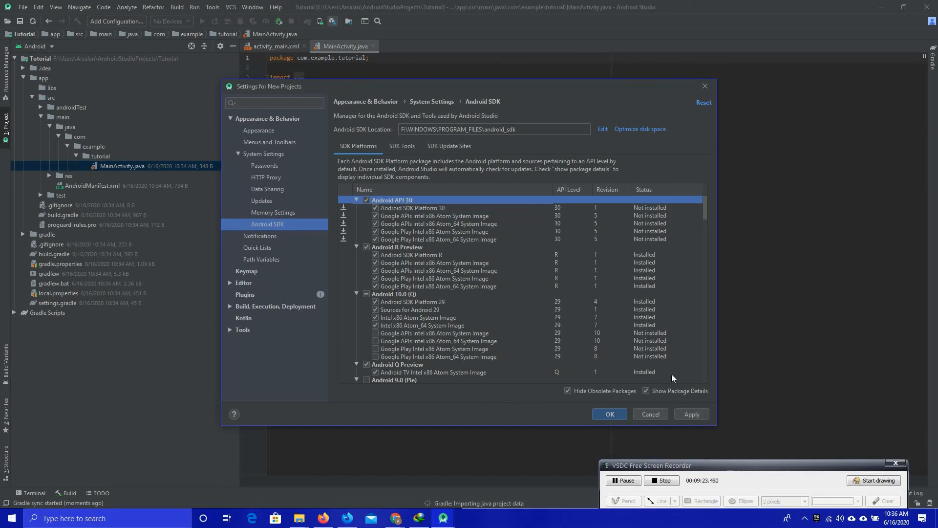
Step: Apply the SDK changes, review the components and disk usage, and confirm the installation of the Android API 30 packages
click(691, 415)
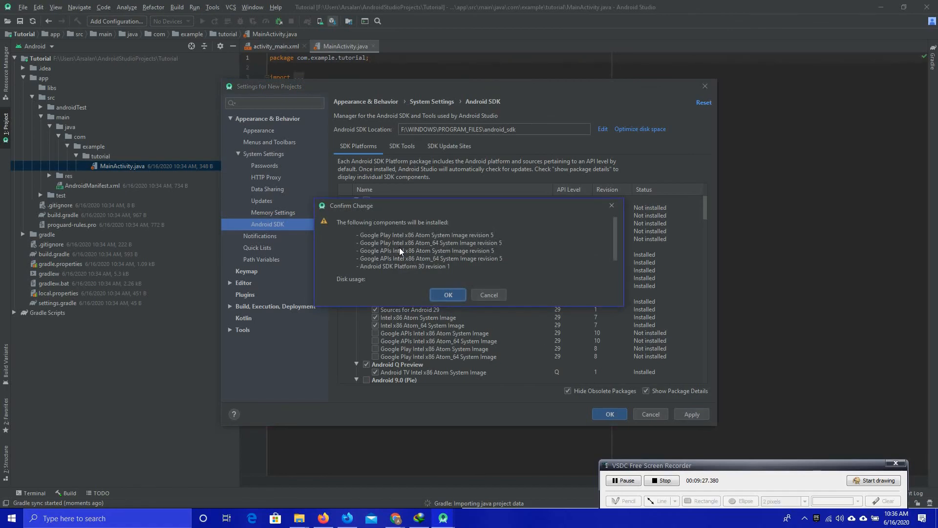
drag(616, 235, 617, 257)
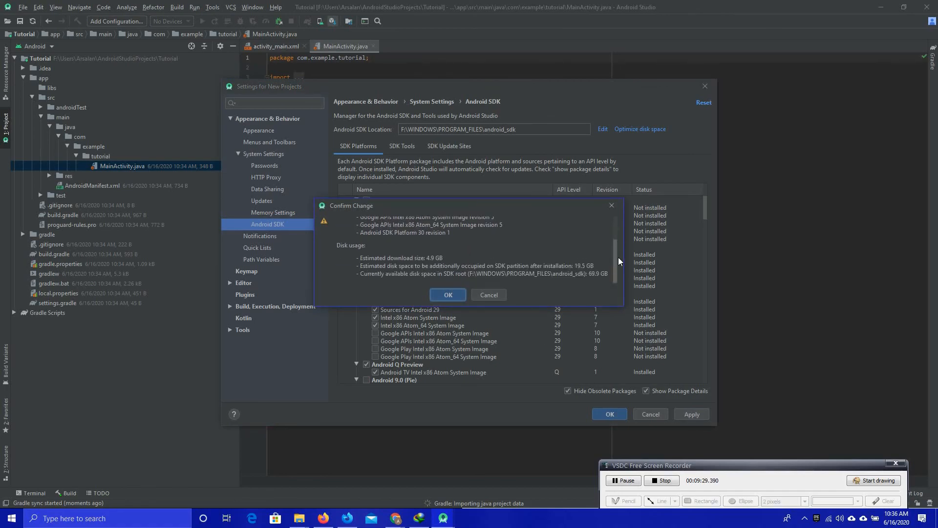
key(ctrl)
key(ctrl)
key(ctrl)
key(ctrl)
click(448, 296)
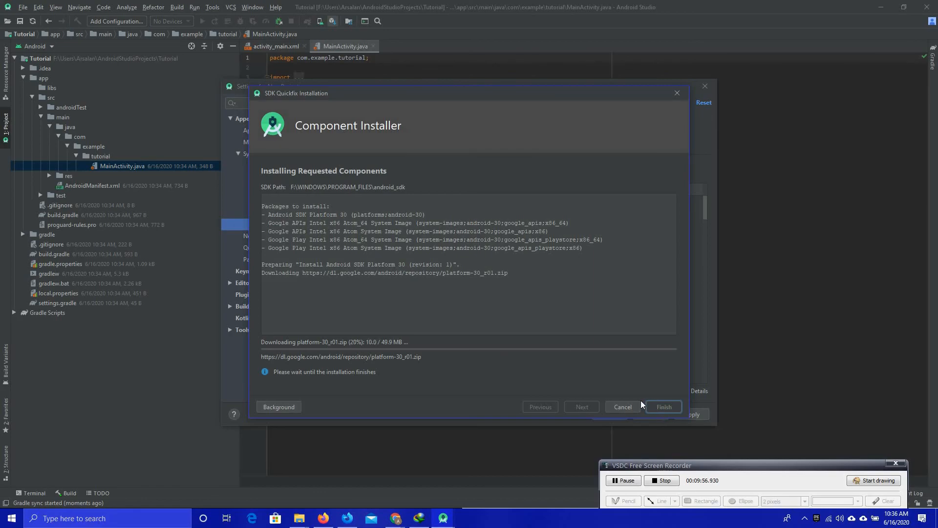
Step: Cancel the running Android API 30 component installation and display the SDK tools with their package details
click(623, 407)
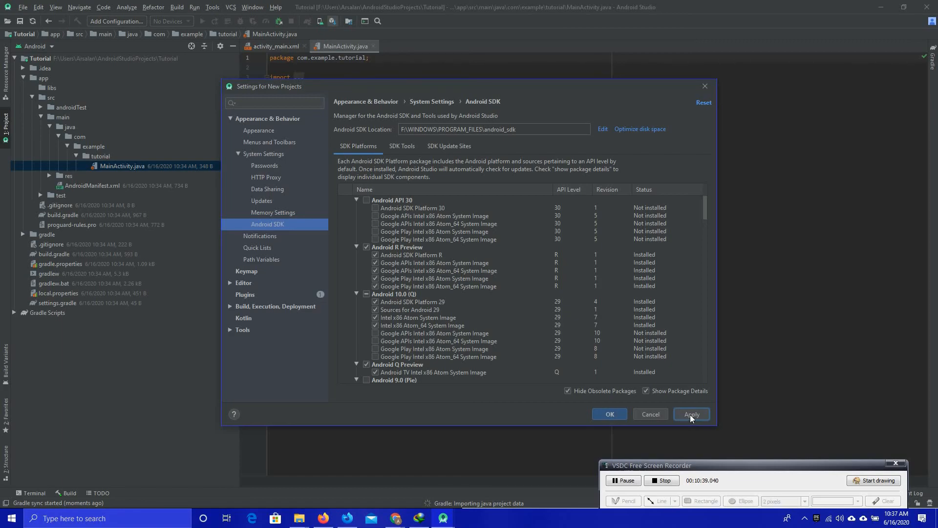
click(400, 153)
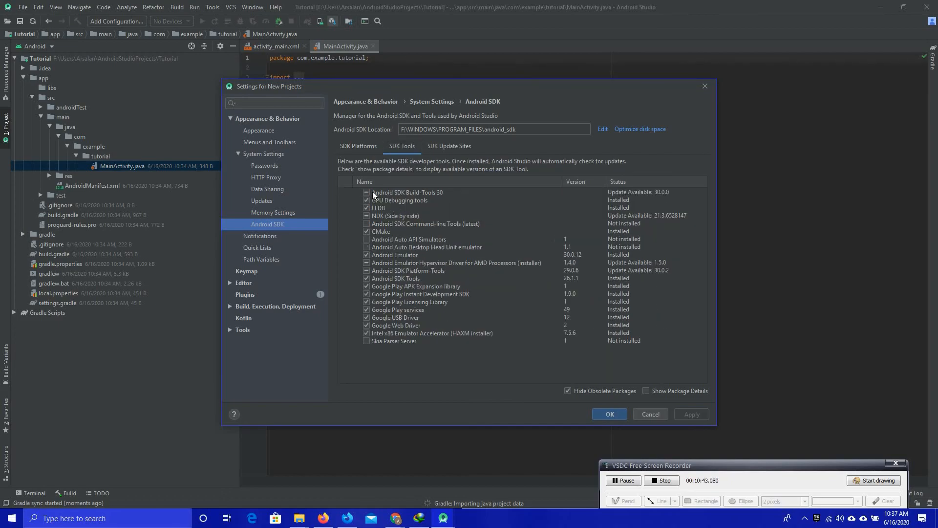
click(646, 391)
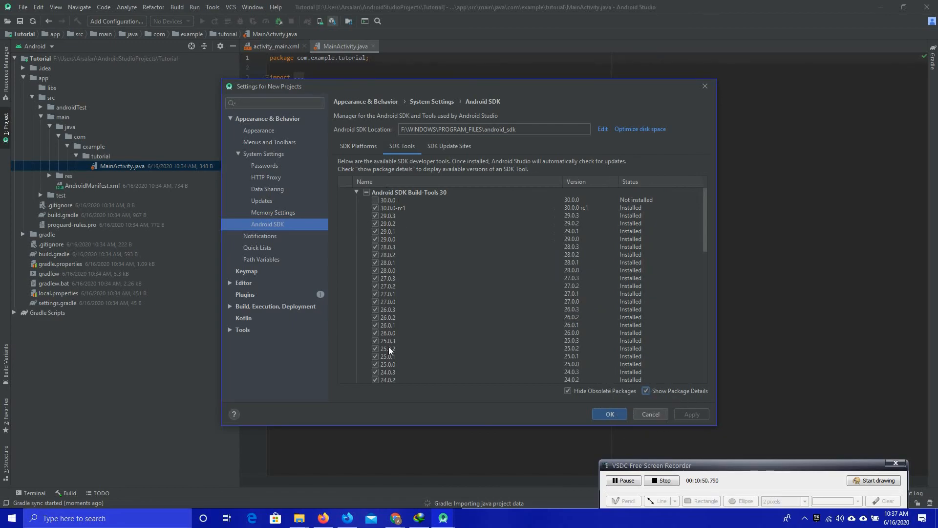
Step: Mark Android SDK Build-Tools version 30.0.0 for installation and apply the change
mouse_move(708, 196)
mouse_down()
mouse_move(708, 227)
mouse_move(693, 189)
mouse_up()
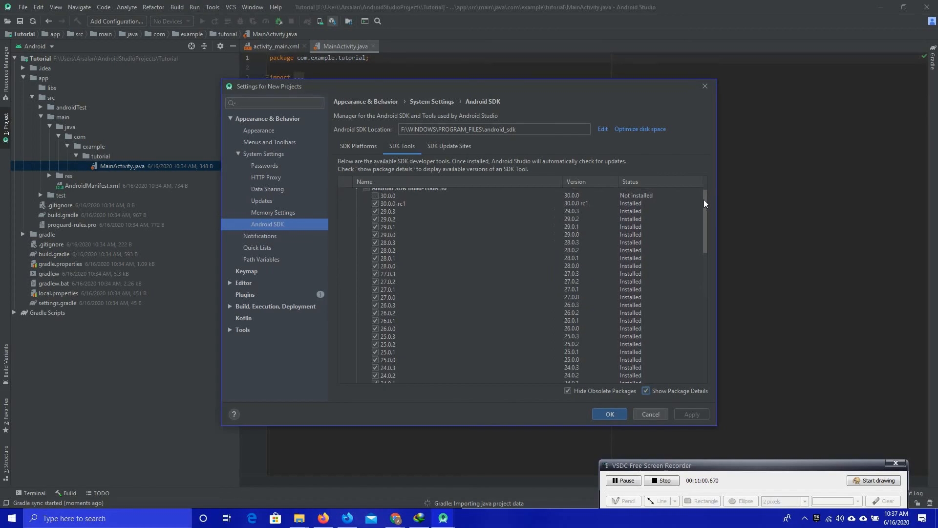
click(375, 199)
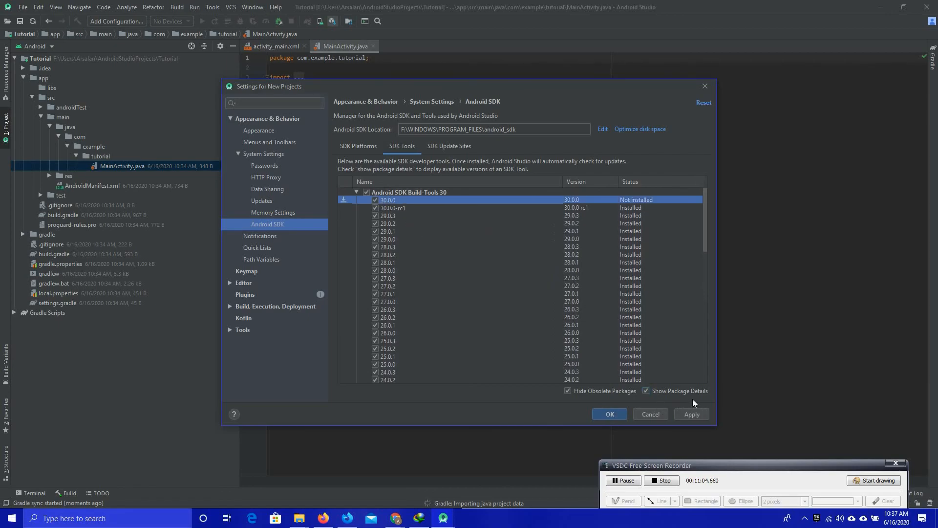
click(696, 412)
Step: Mark all NDK (Side by side) versions for installation in the SDK tools list
drag(706, 195, 714, 261)
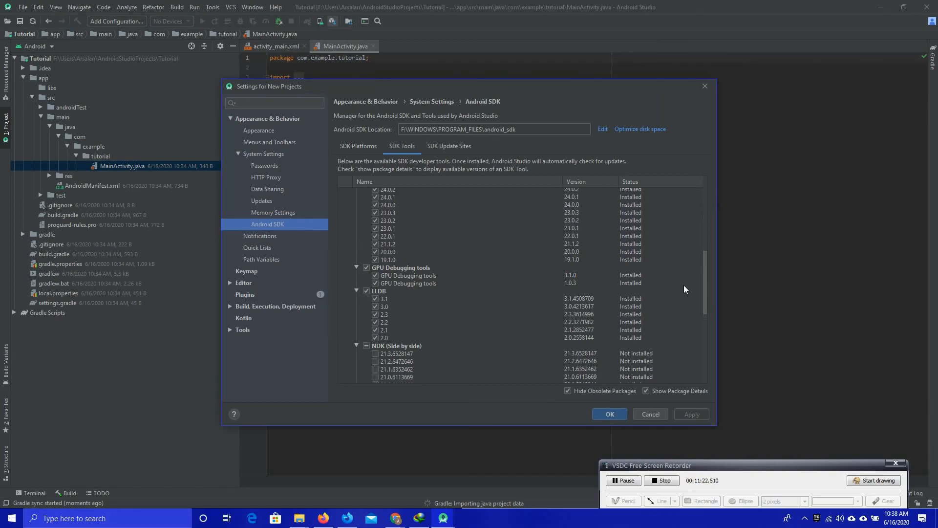
drag(705, 277, 707, 303)
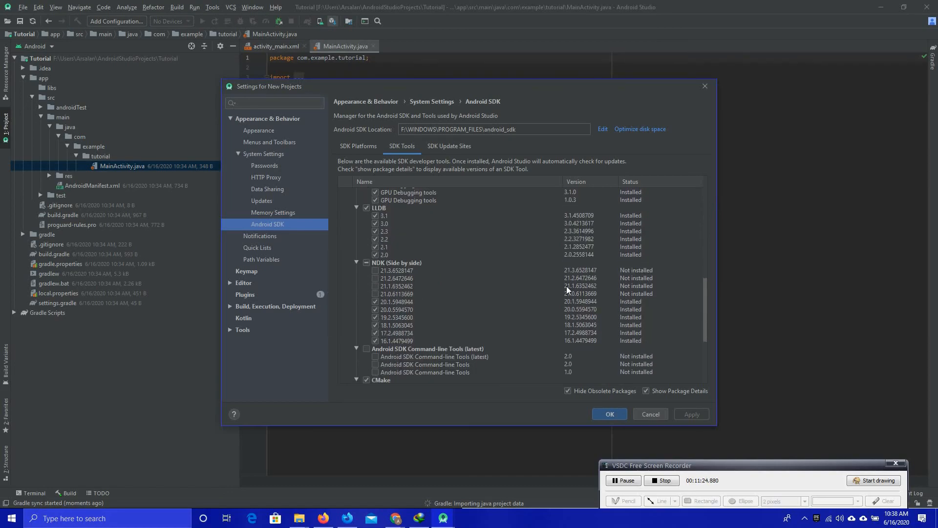
click(367, 263)
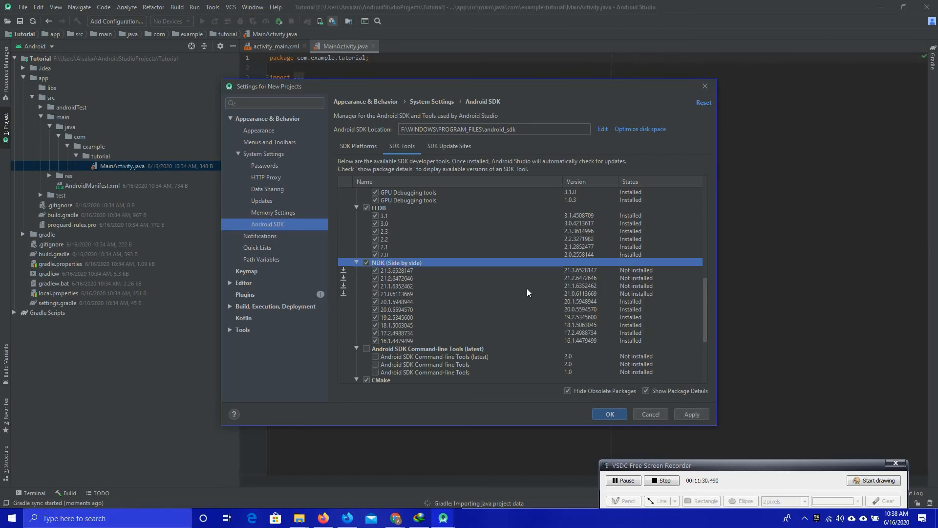
Step: Review the remaining SDK tools, including Command-line Tools, CMake, Android Emulator, Google Play packages, Google Web Driver and Intel HAXM
drag(706, 281, 707, 316)
click(366, 245)
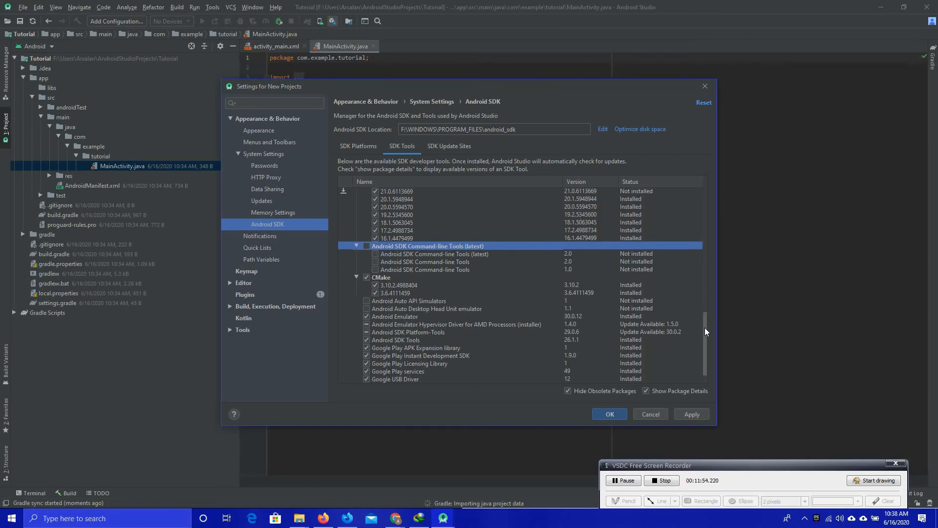
drag(704, 320, 709, 353)
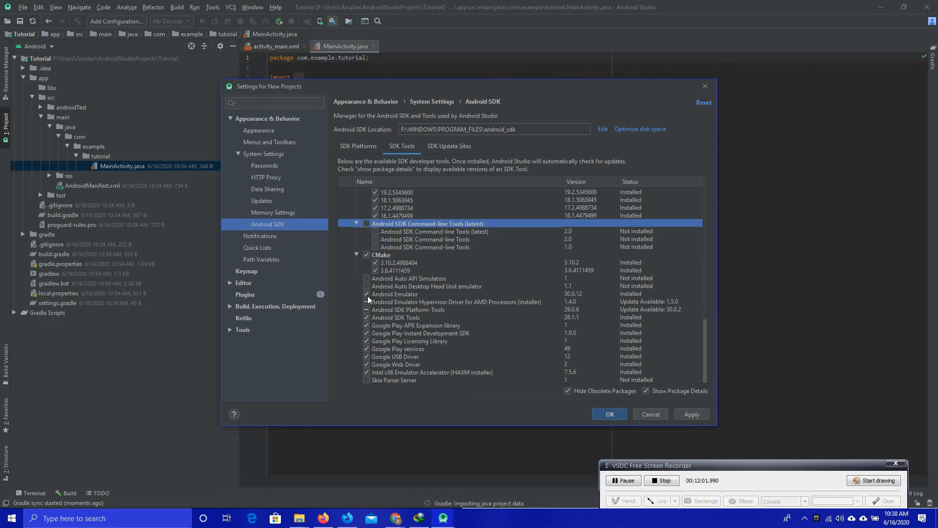
click(369, 327)
click(368, 350)
click(372, 366)
Step: Examine the SDK update sites, including the Intel HAXM and Offline Repo entries
click(453, 145)
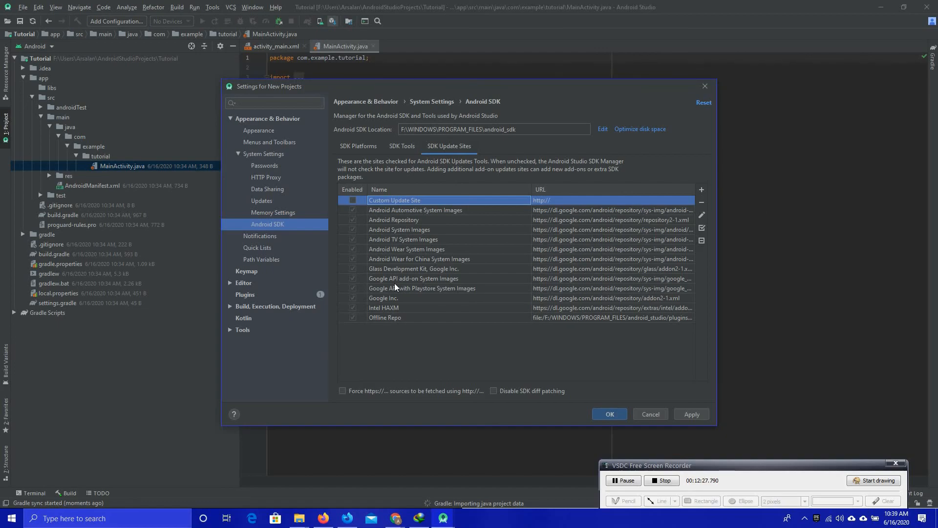
drag(409, 310, 607, 316)
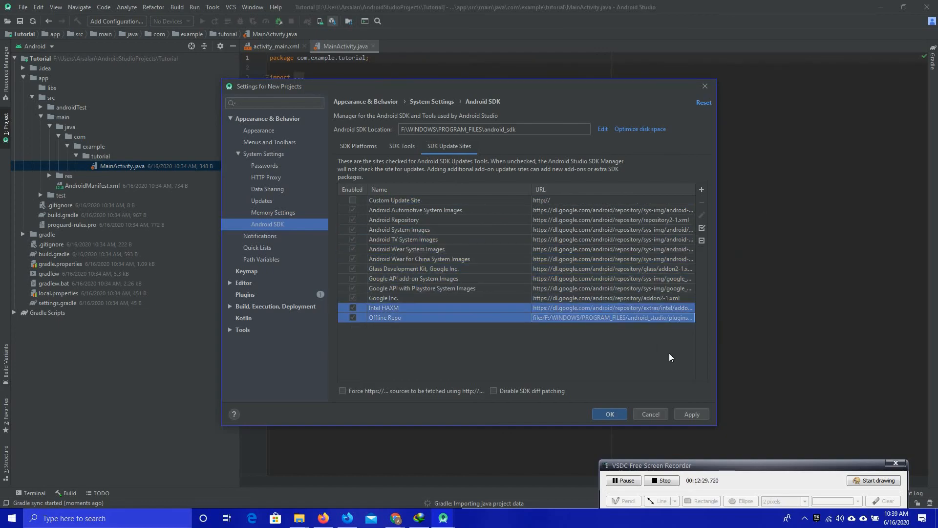
Step: Try to apply the pending NDK installation, dismiss the change confirmation, and return to the SDK tools list
click(677, 409)
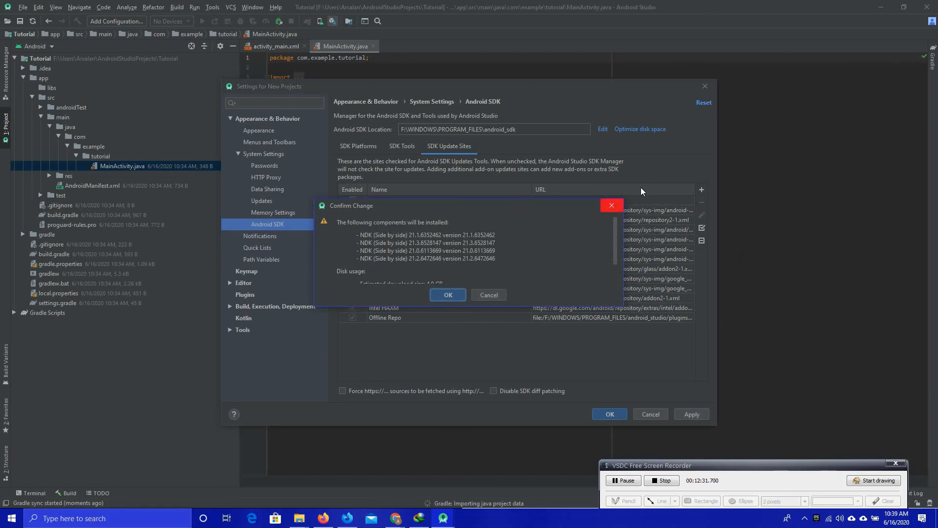
click(610, 206)
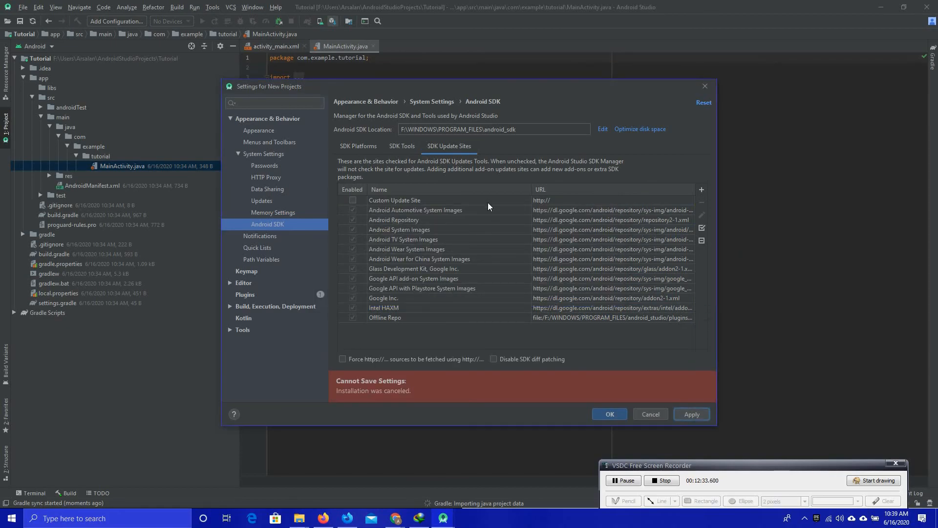
click(403, 145)
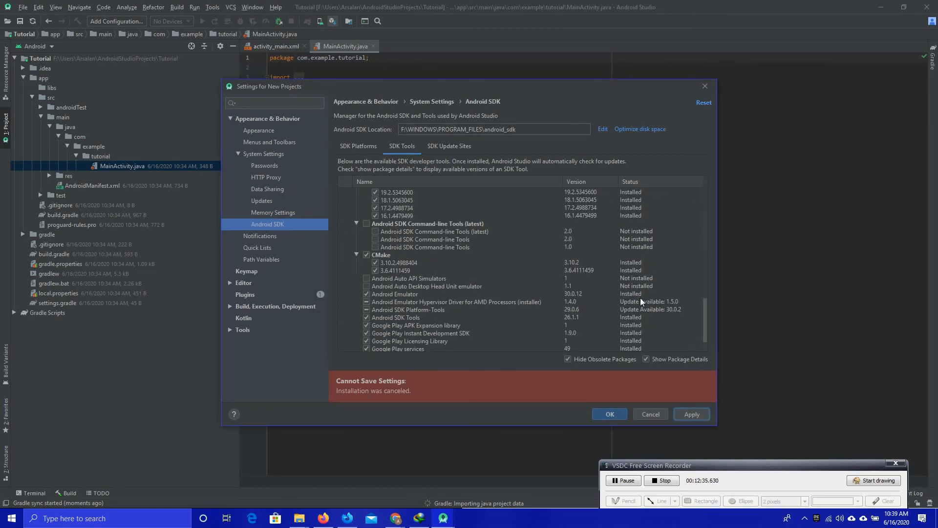